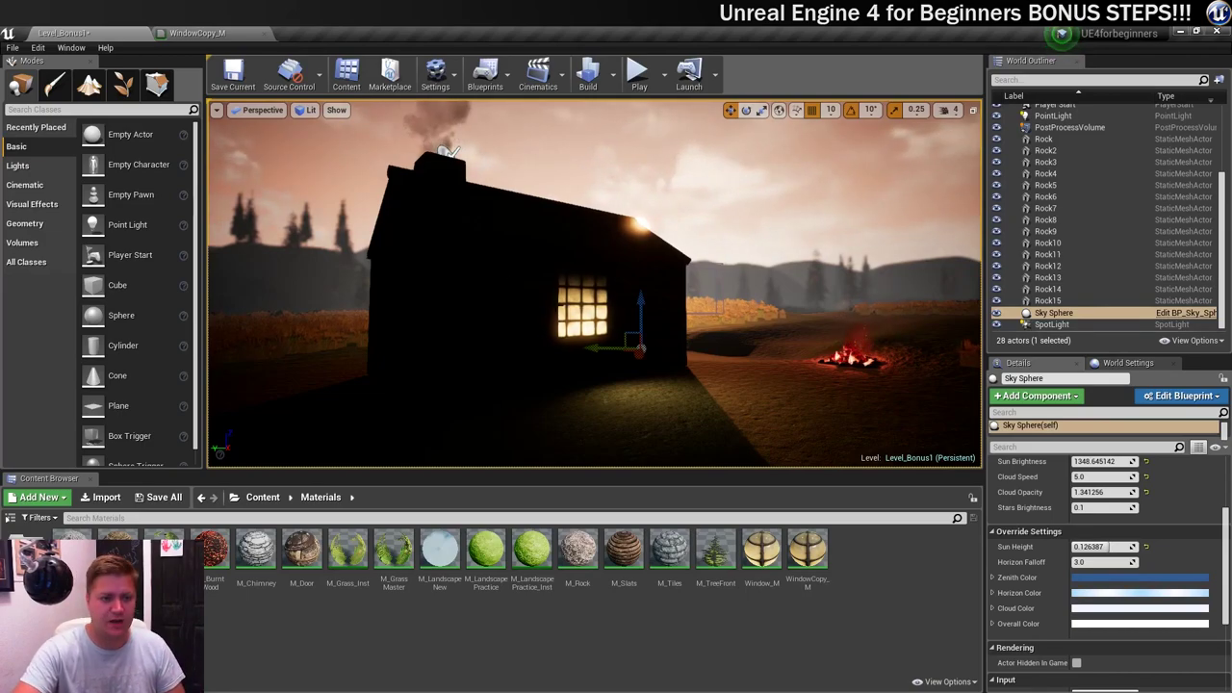
Drop Window_M onto the cabin's Element 2 material slot, then close the WindowCopy_M editor
scroll(594, 284, up, 2)
scroll(588, 312, up, 5)
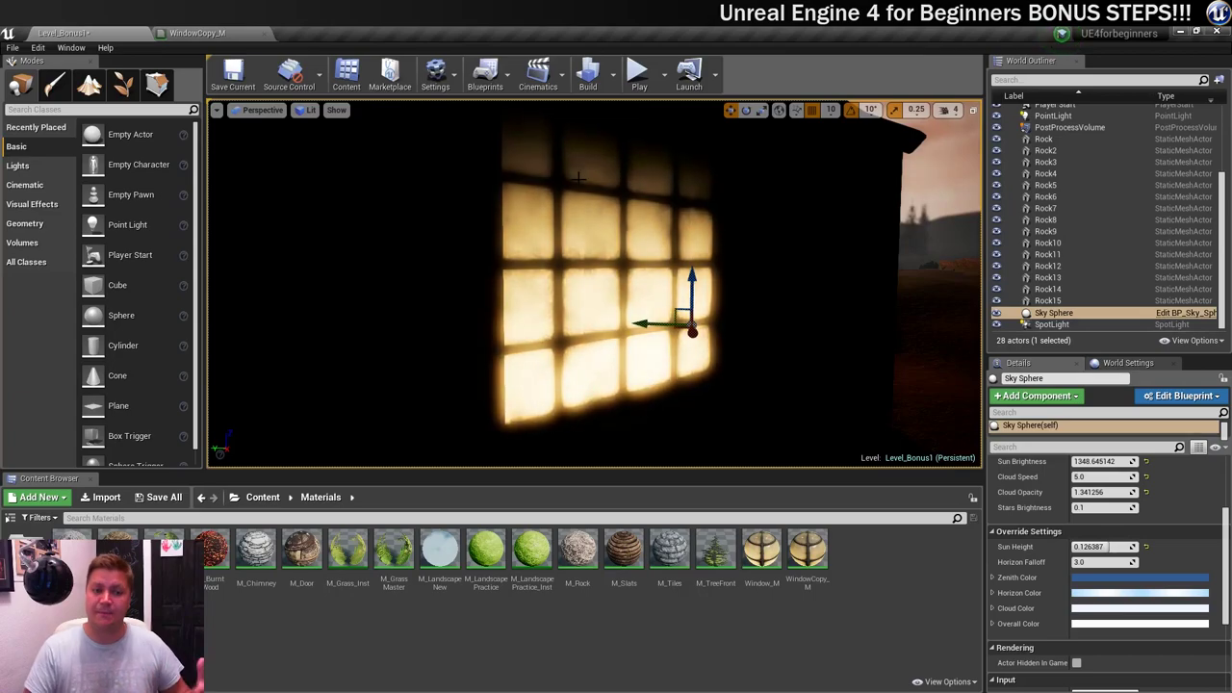
click(572, 210)
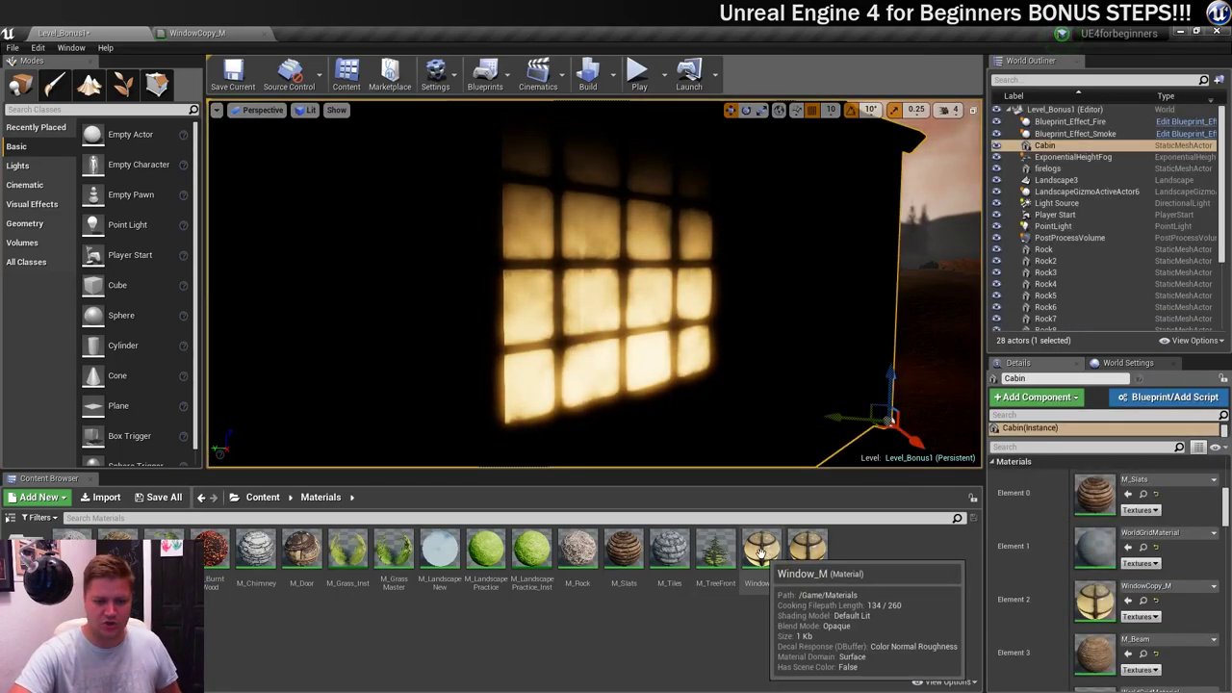
drag(761, 551, 1126, 603)
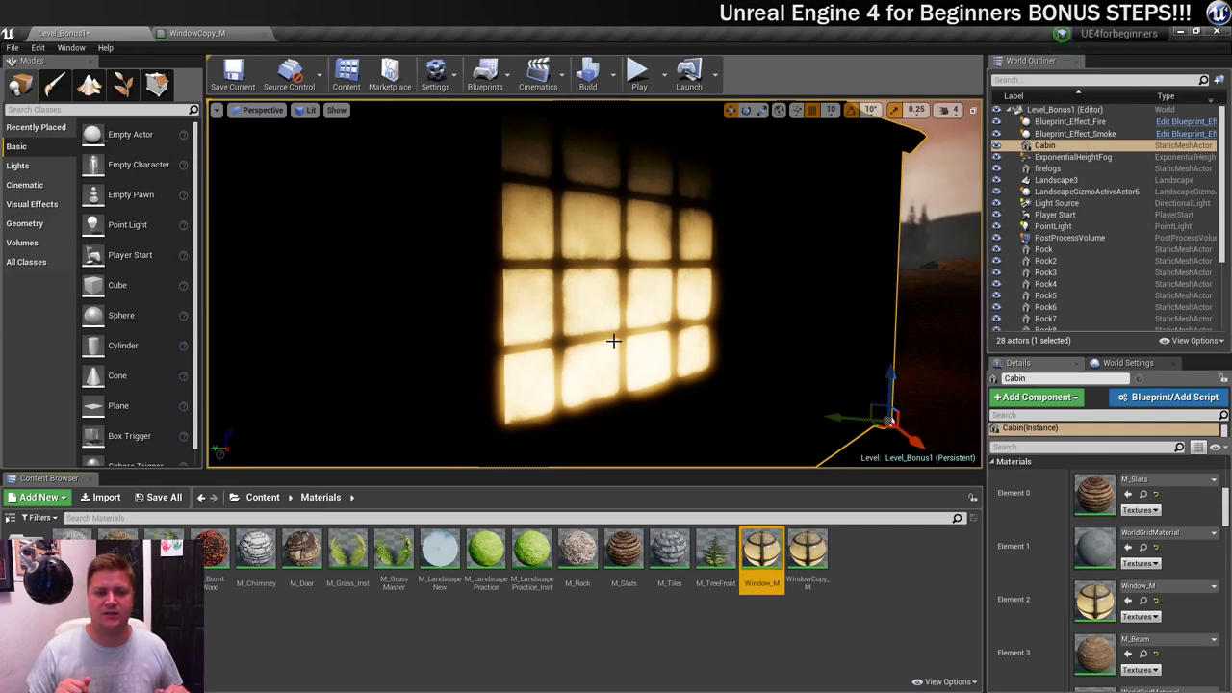
click(262, 36)
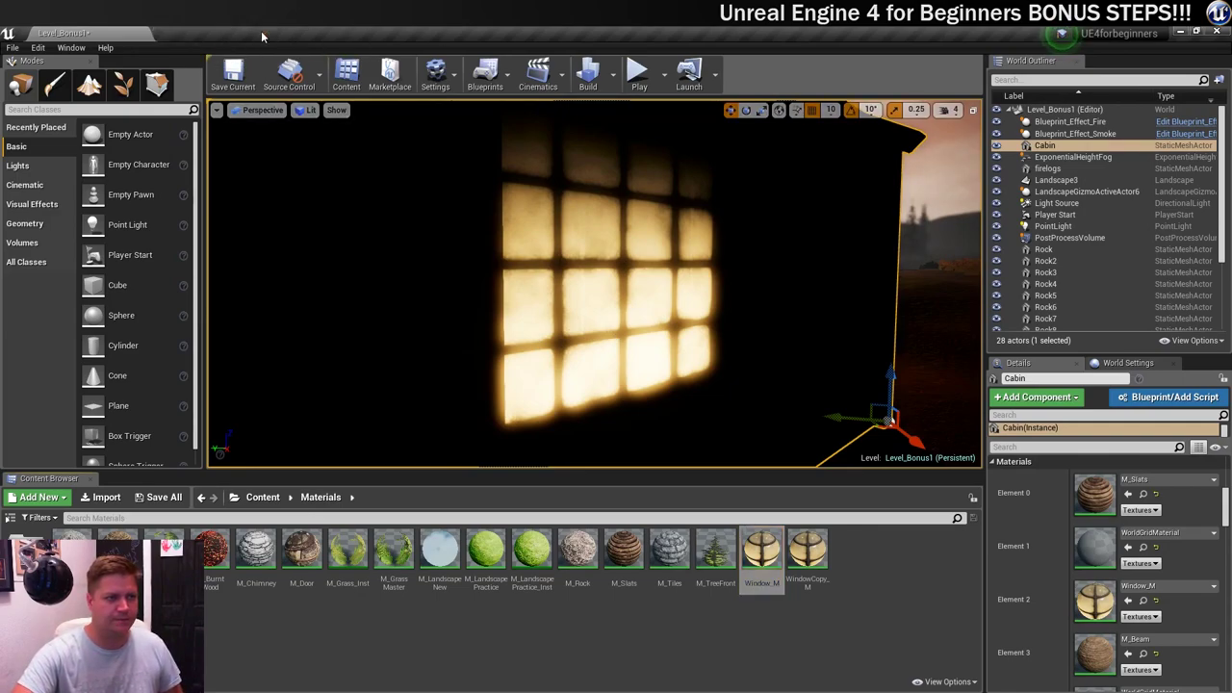
Open Window_M and move the Texture Sample and Multiply(,20) nodes to the left
double_click(761, 552)
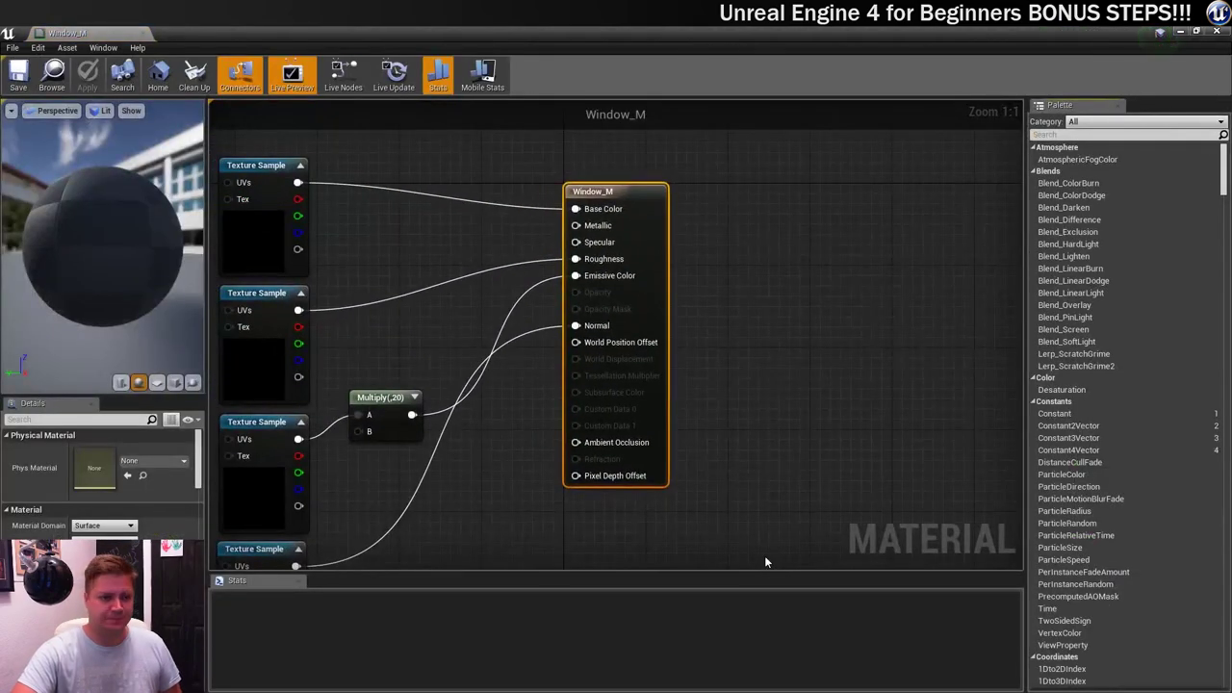
right_drag(507, 342, 770, 294)
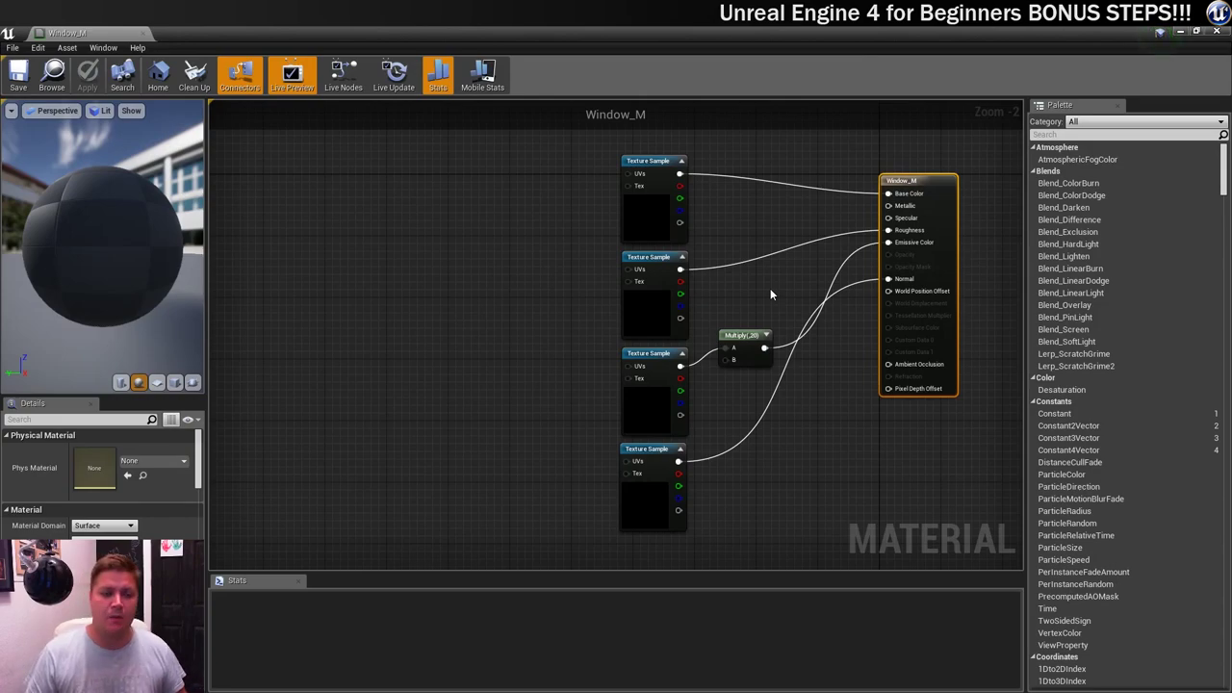
click(741, 335)
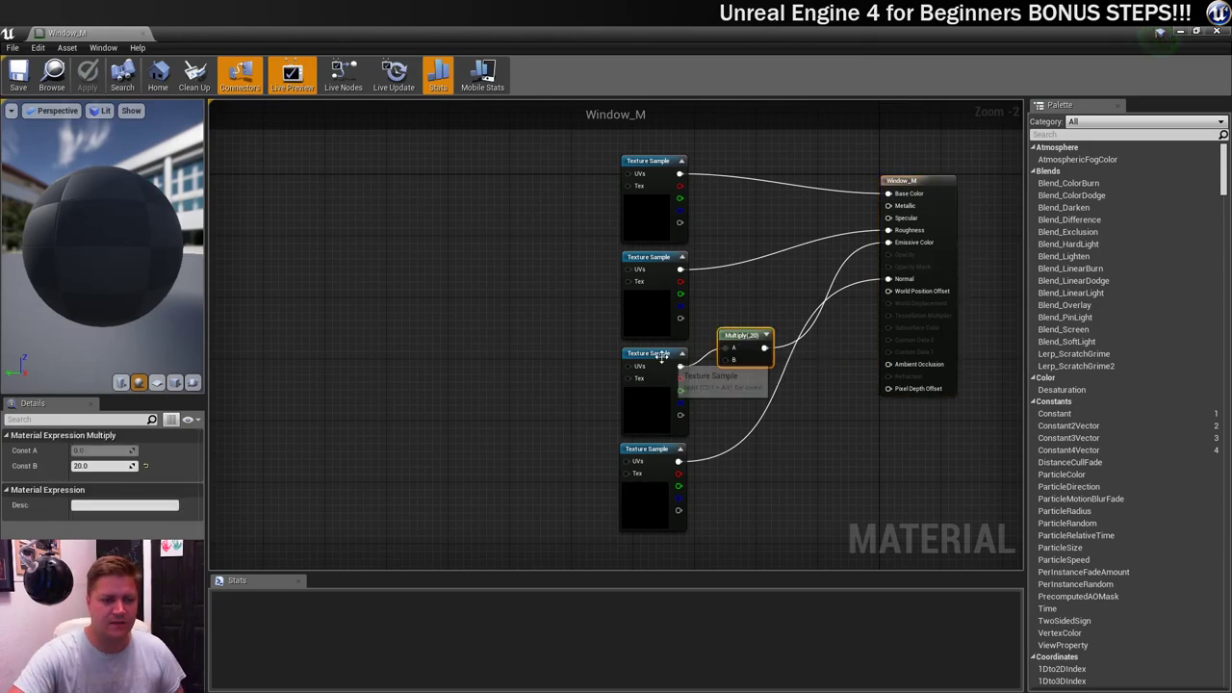
ctrl+click(661, 356)
drag(662, 356, 429, 353)
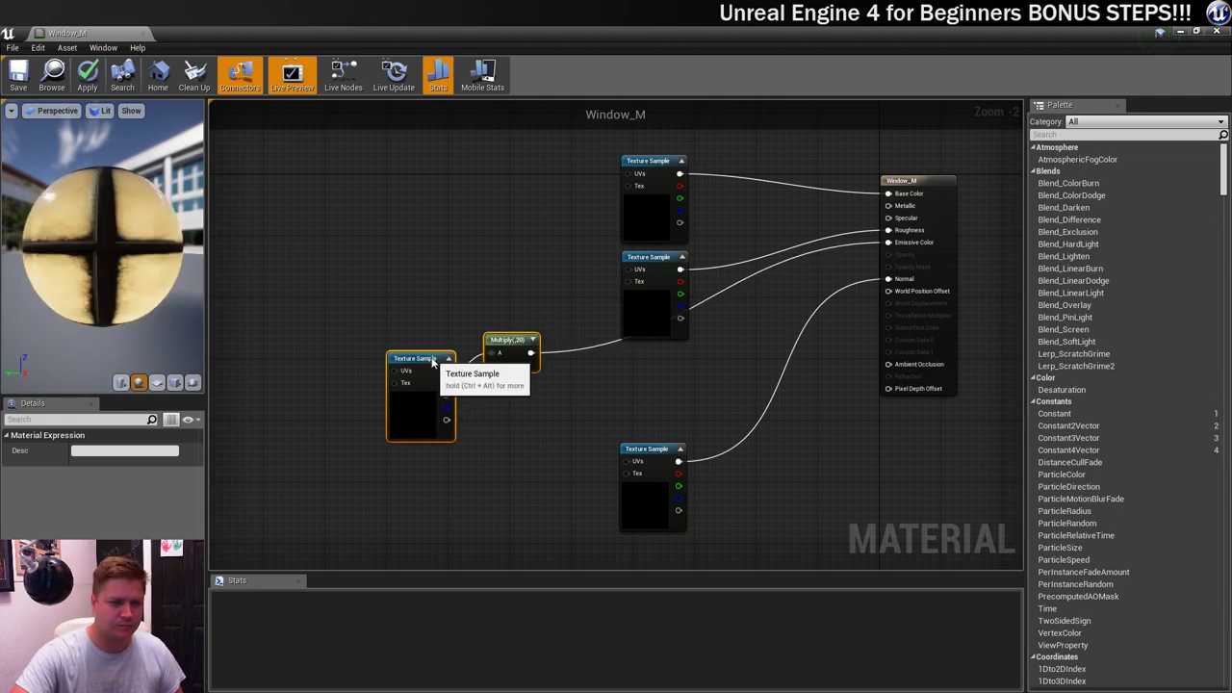
right_drag(482, 430, 770, 390)
drag(708, 323, 521, 320)
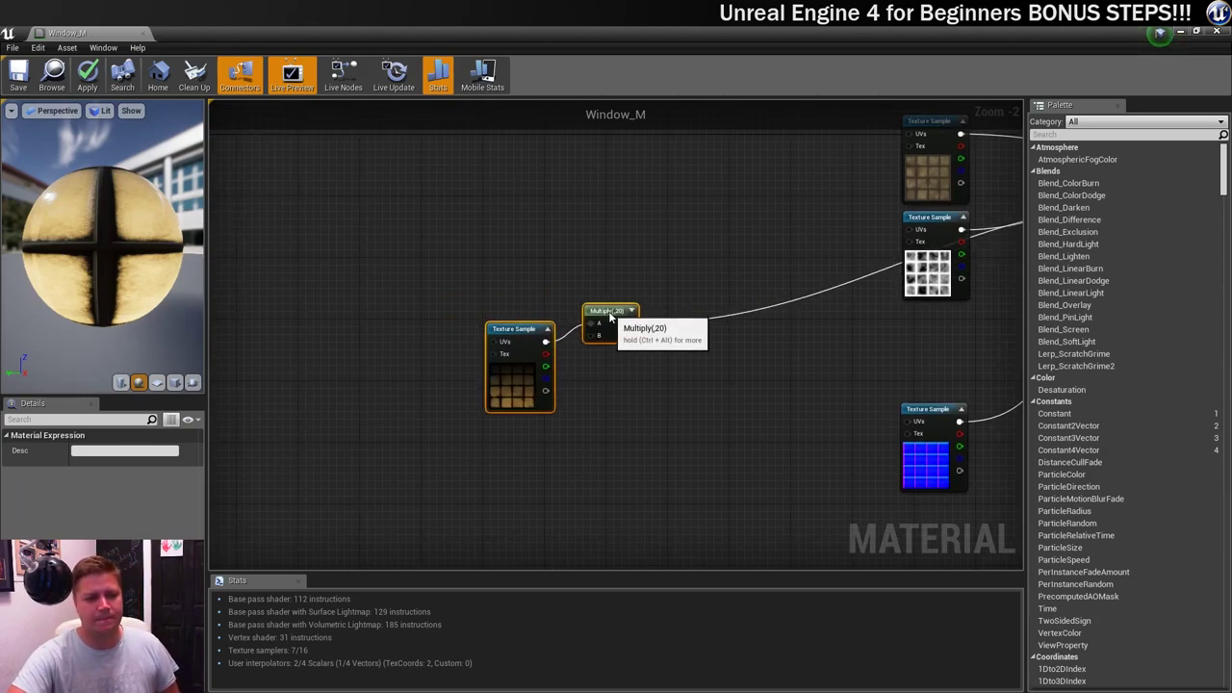
drag(600, 306, 582, 314)
click(604, 353)
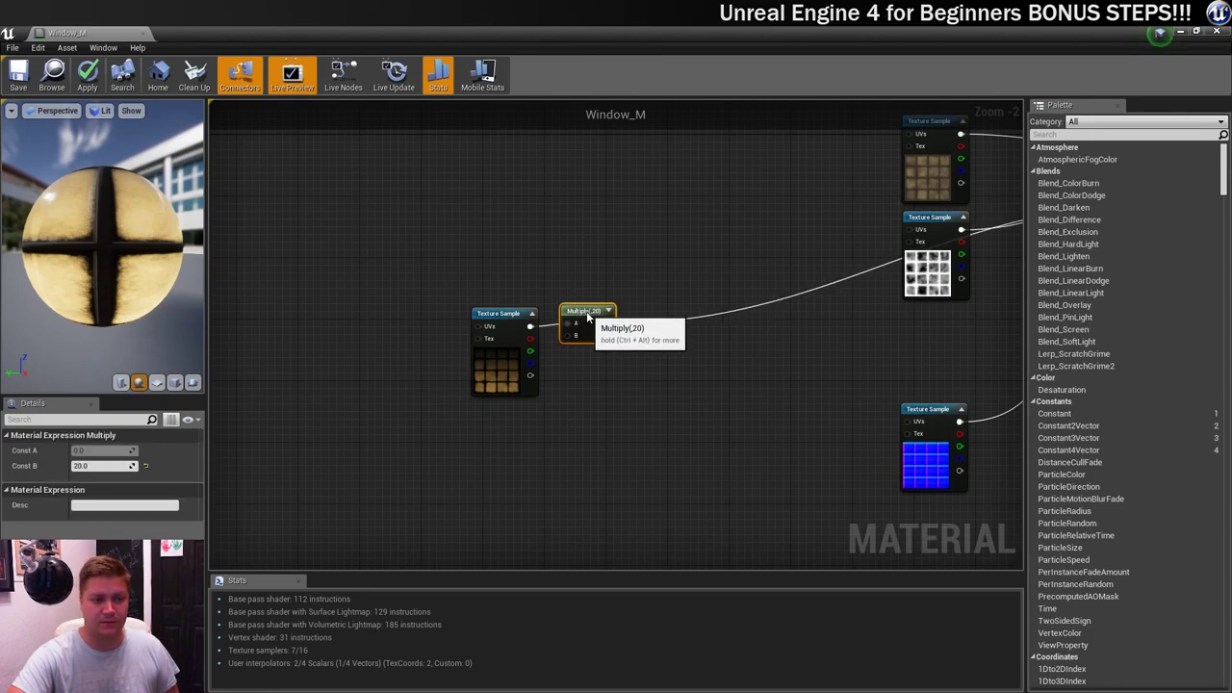
Add a new Multiply node and wire the Multiply(,20) result into its A input
right_click(671, 376)
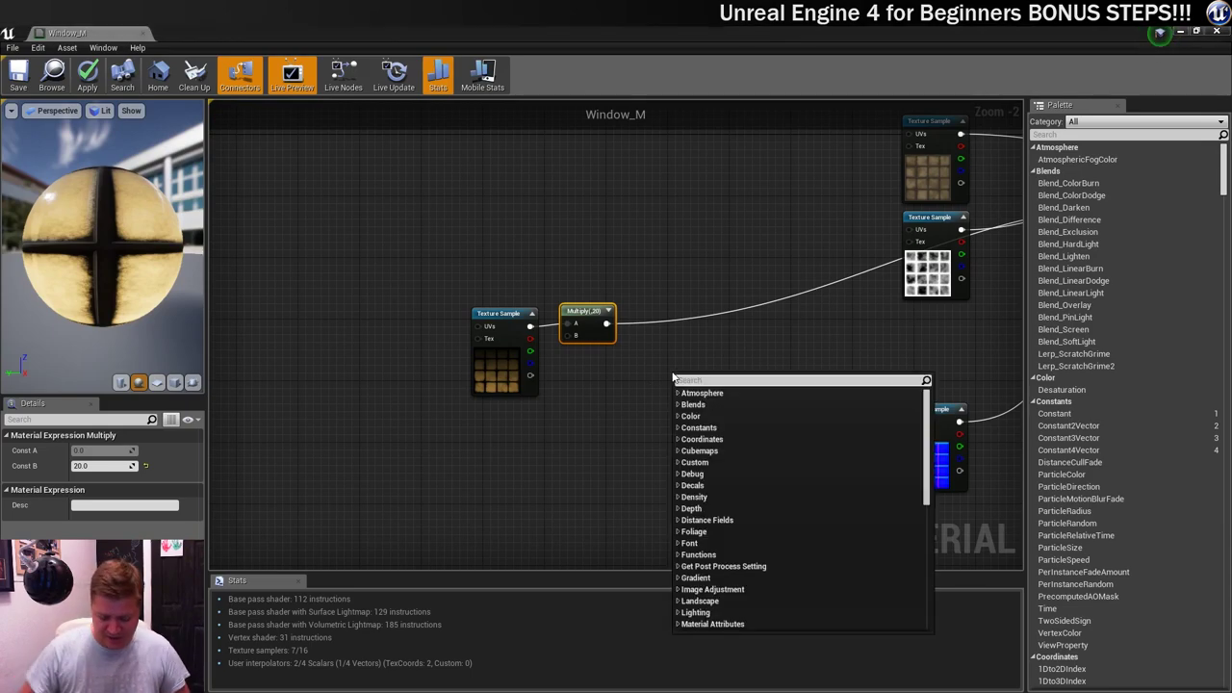
text(Multipl)
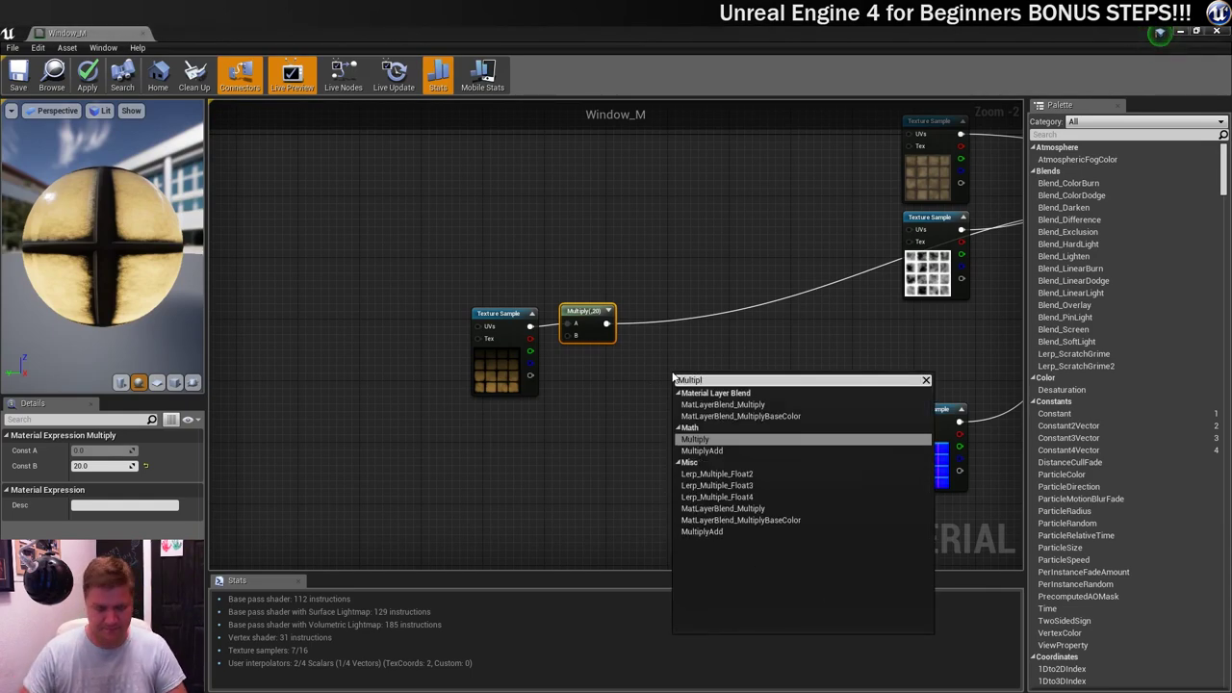
click(699, 441)
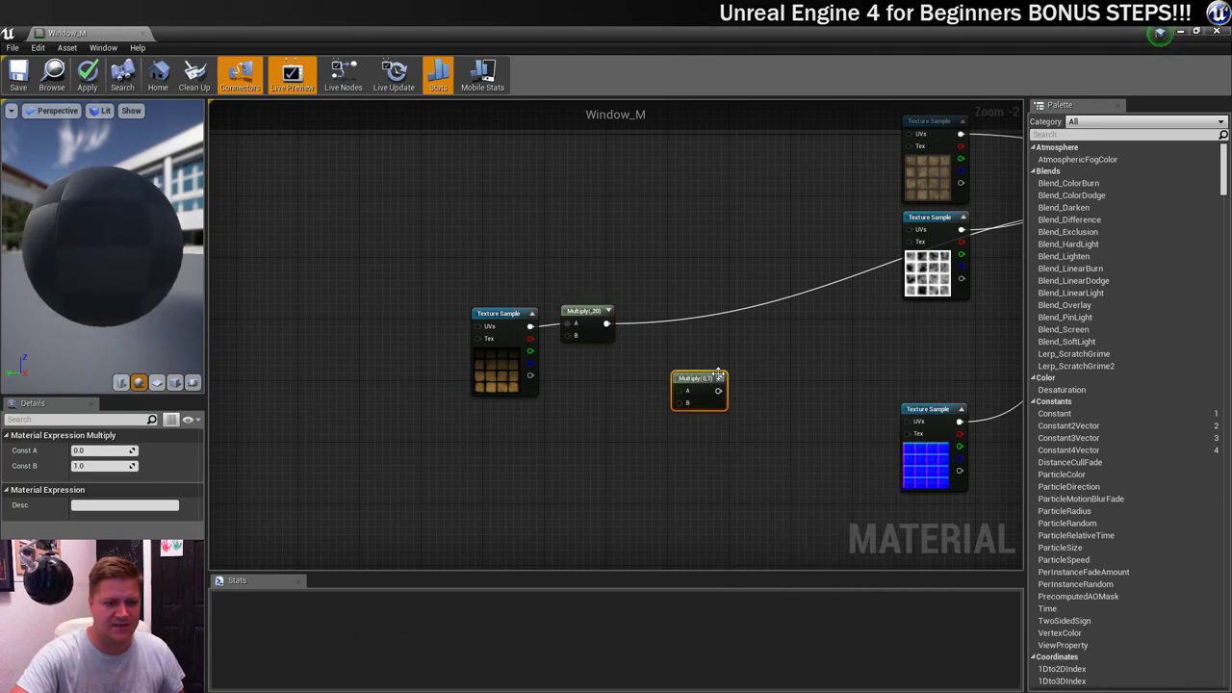
drag(700, 375, 664, 357)
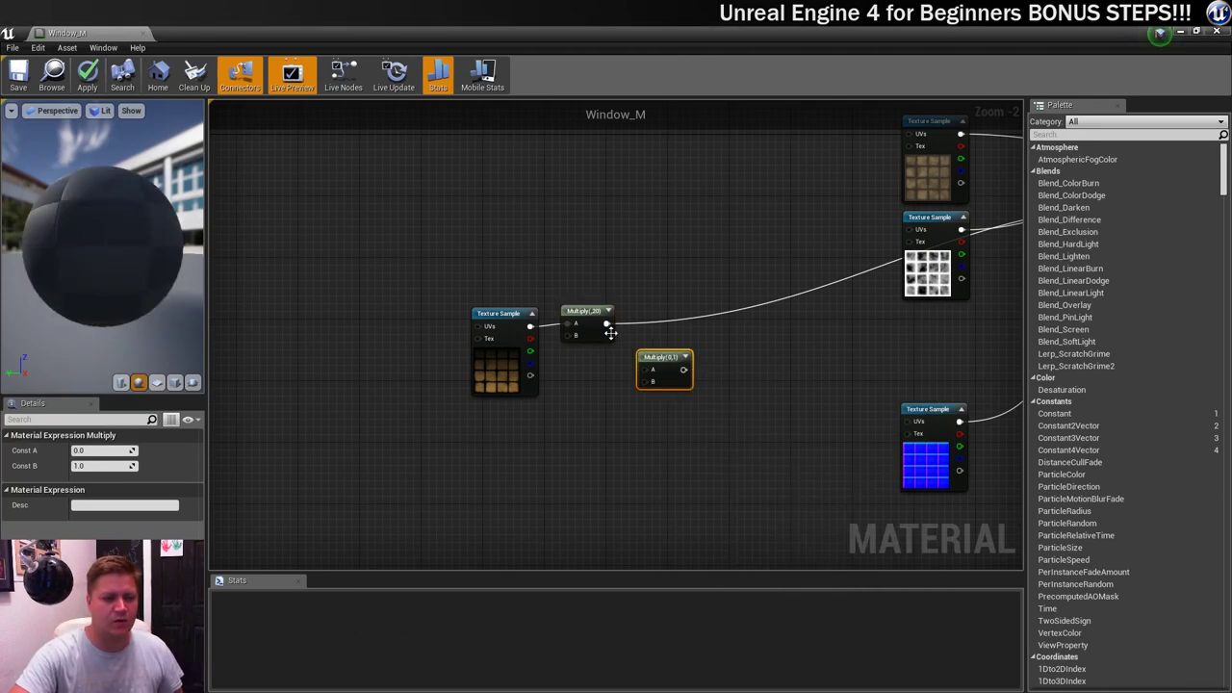
drag(605, 323, 642, 369)
right_drag(689, 313, 687, 275)
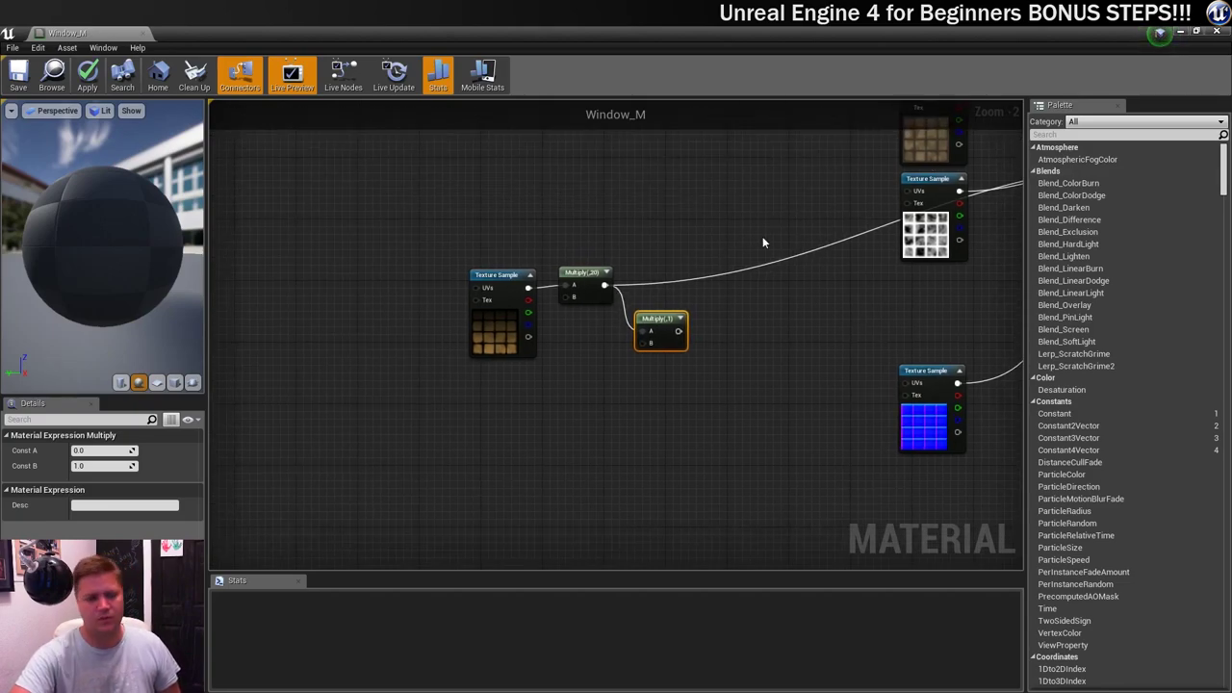
right_drag(677, 410, 795, 377)
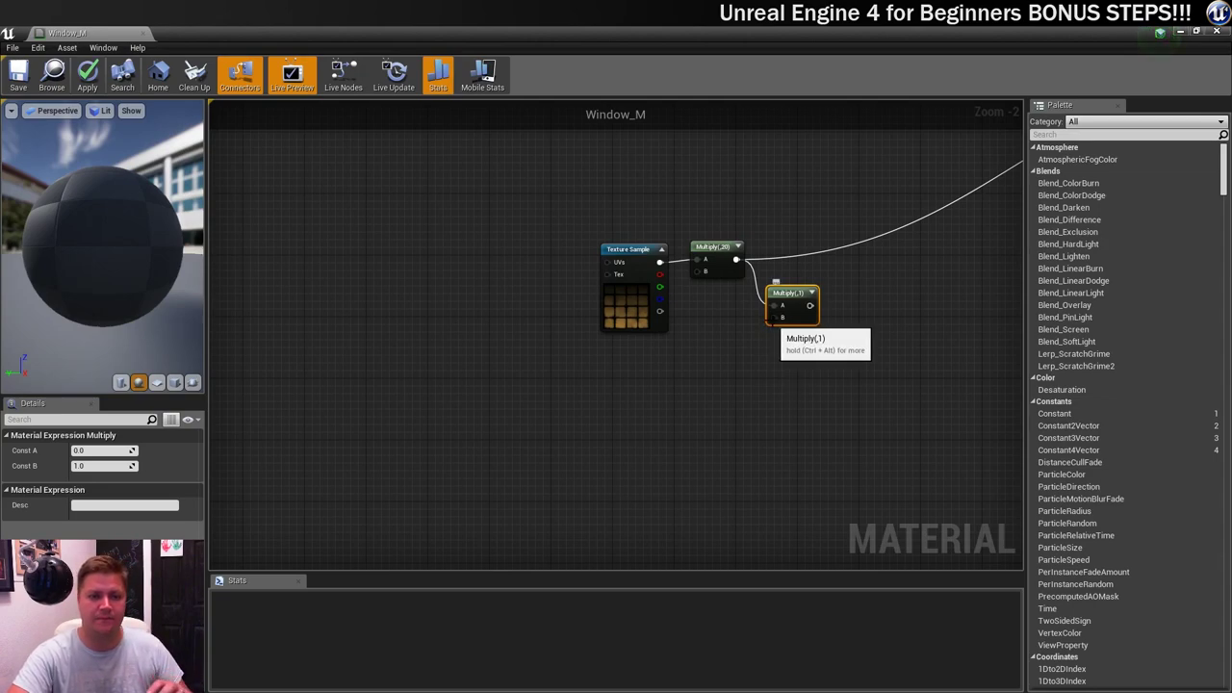
Add a Texture Sample on the new Multiply's B input using the BurntWood_N normal map
drag(774, 317, 687, 404)
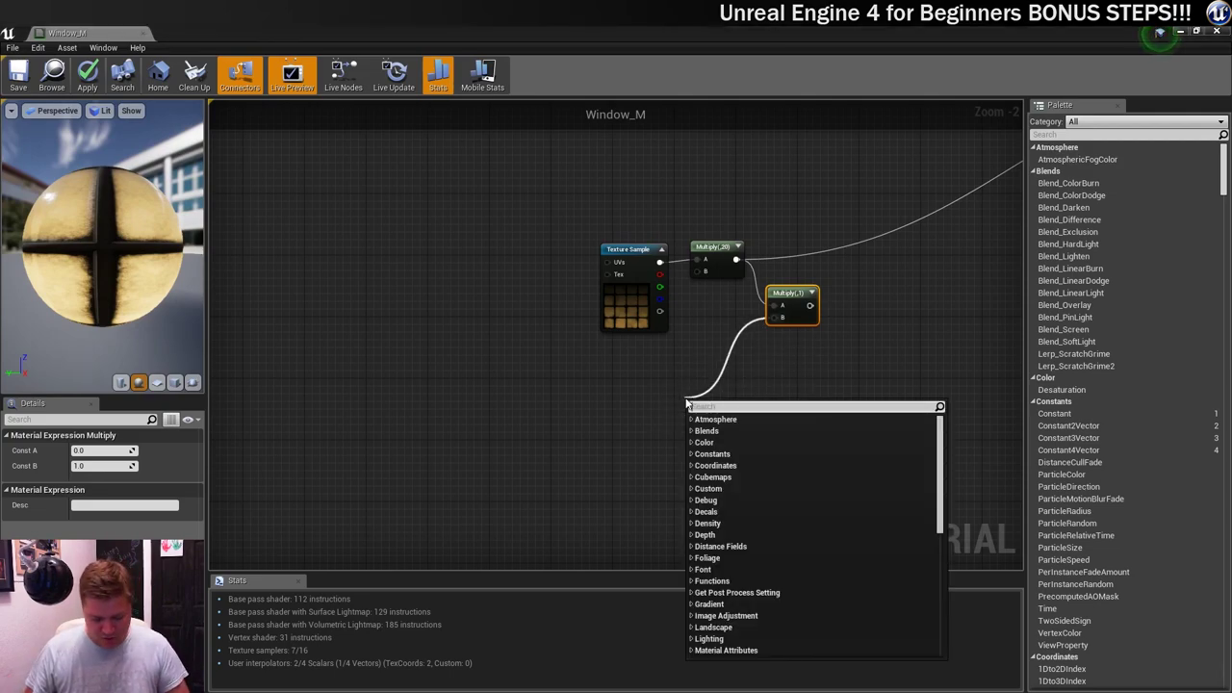
text(texturesam)
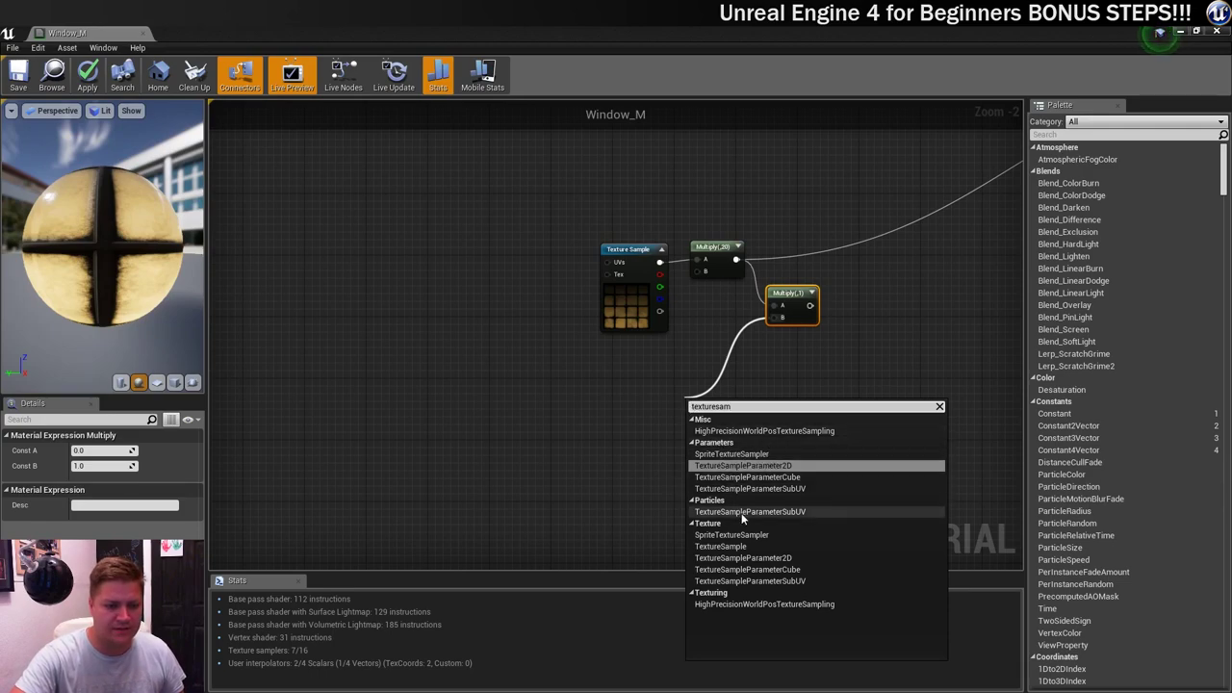
click(758, 547)
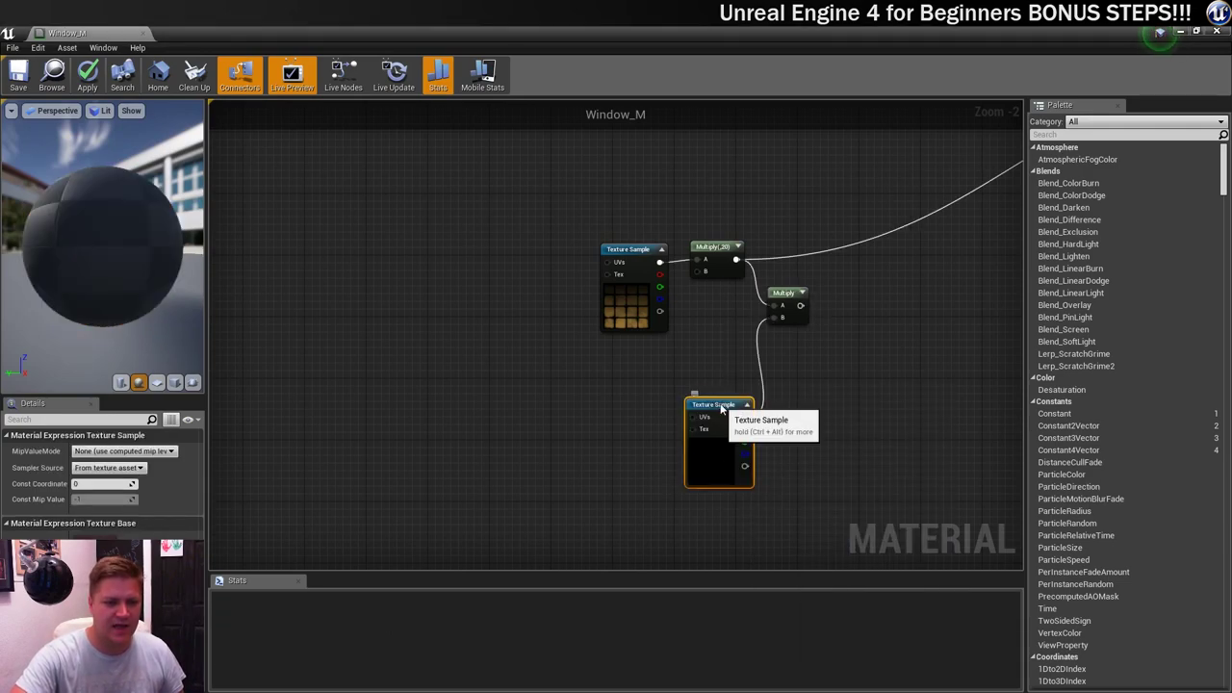
drag(722, 405, 639, 383)
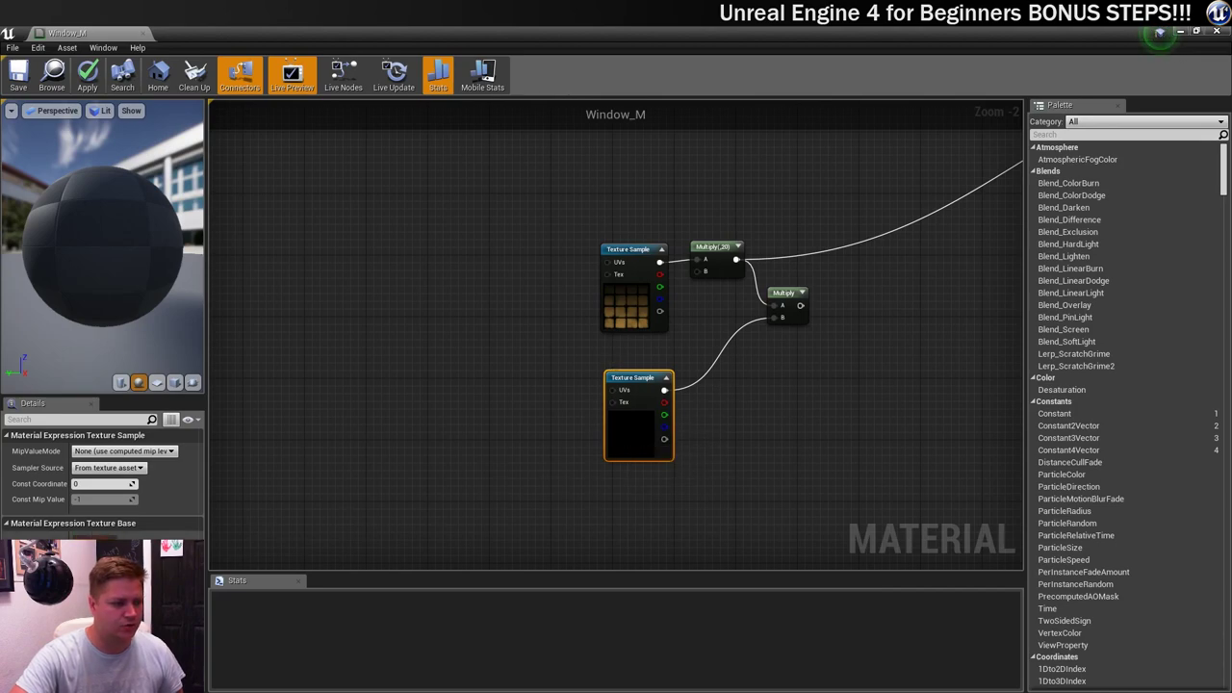
click(159, 550)
scroll(197, 496, down, 4)
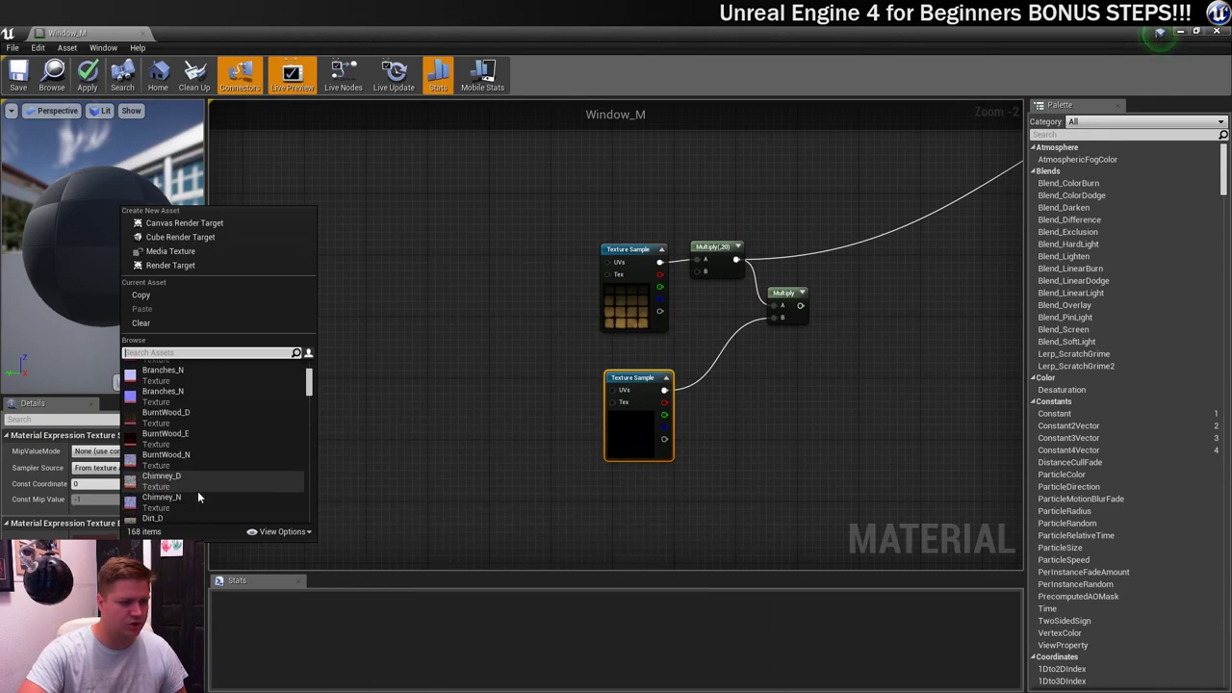
scroll(198, 471, down, 2)
click(184, 463)
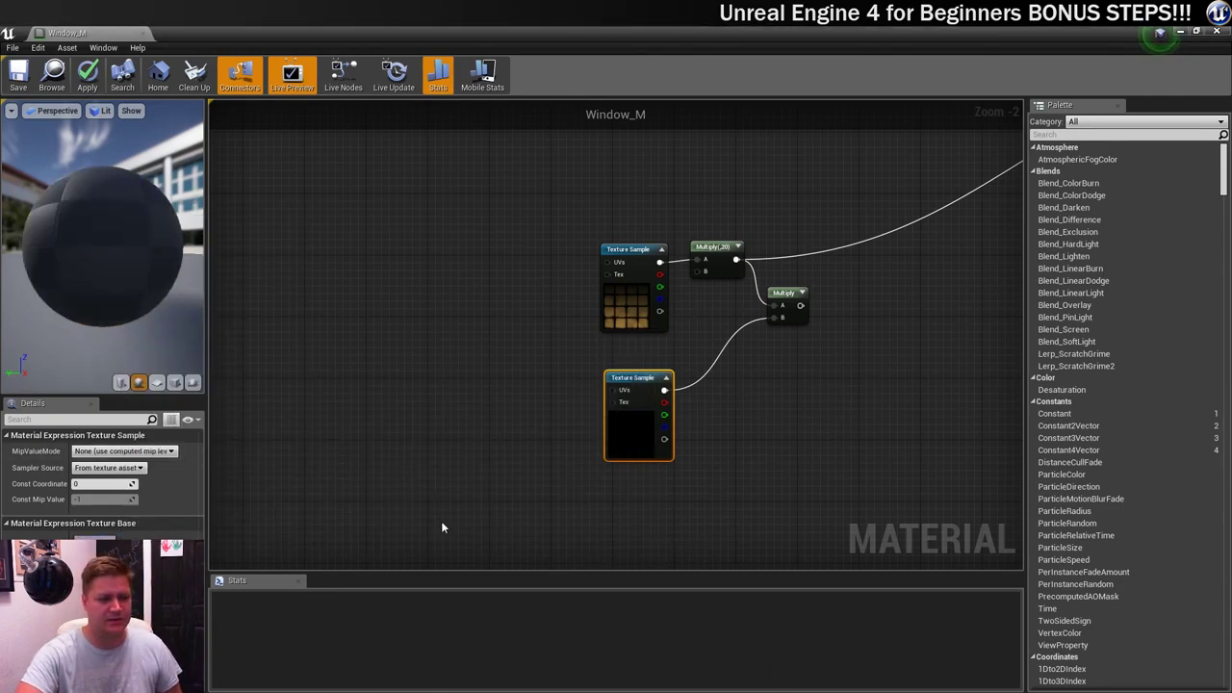
scroll(610, 484, up, 2)
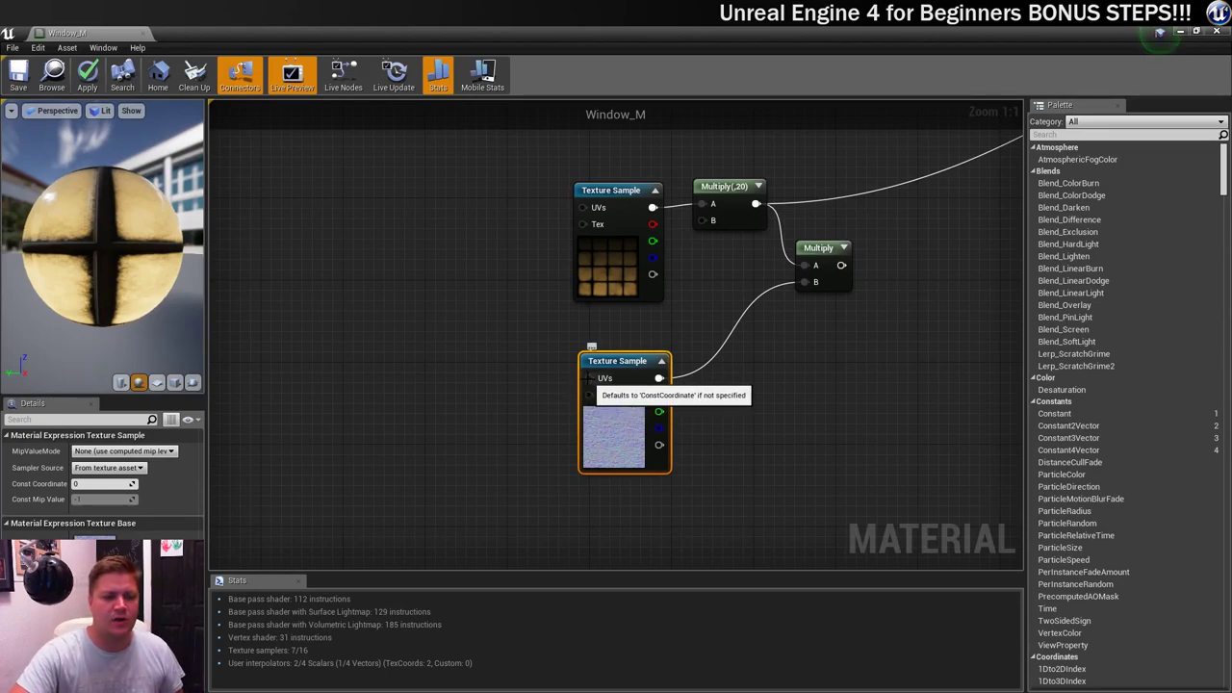
Add a Panner node driving the BurntWood_N sample's UVs
drag(588, 378, 523, 384)
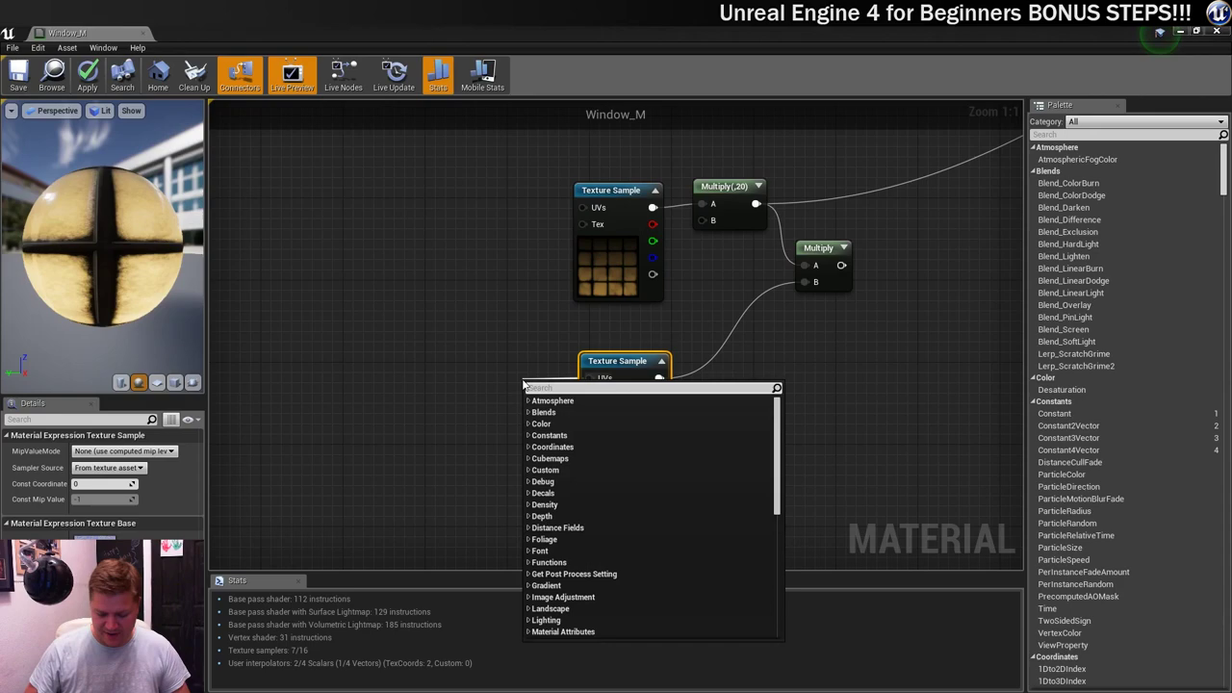
text(panner)
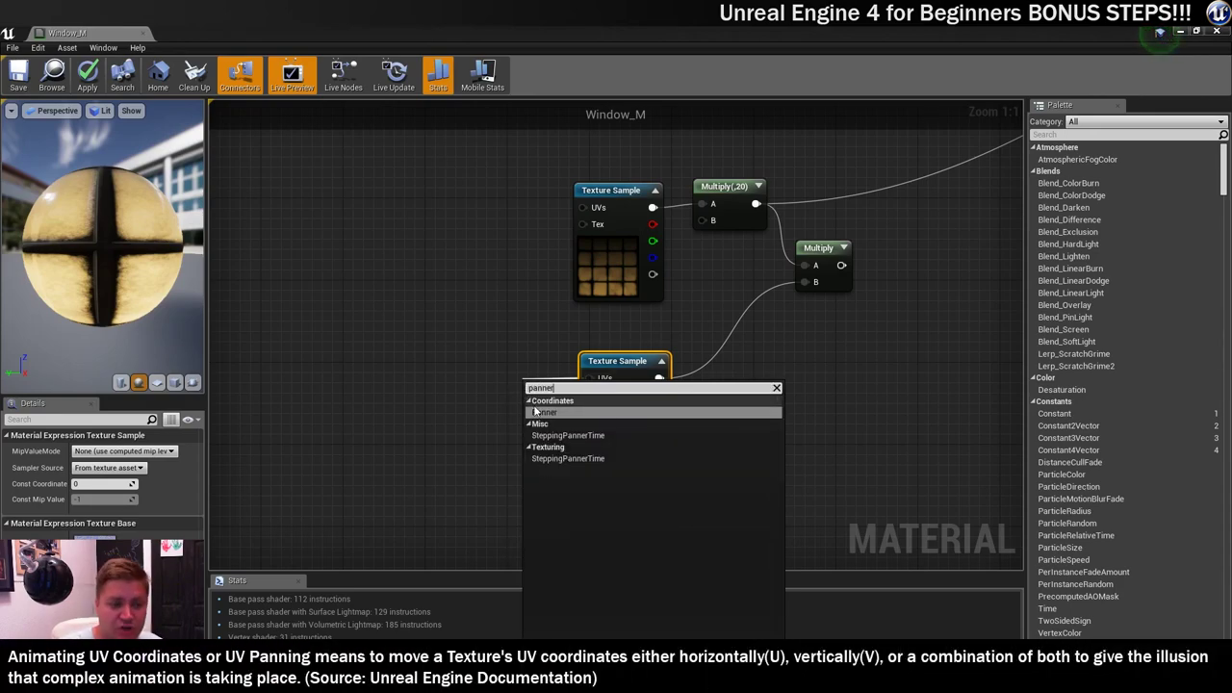
click(542, 412)
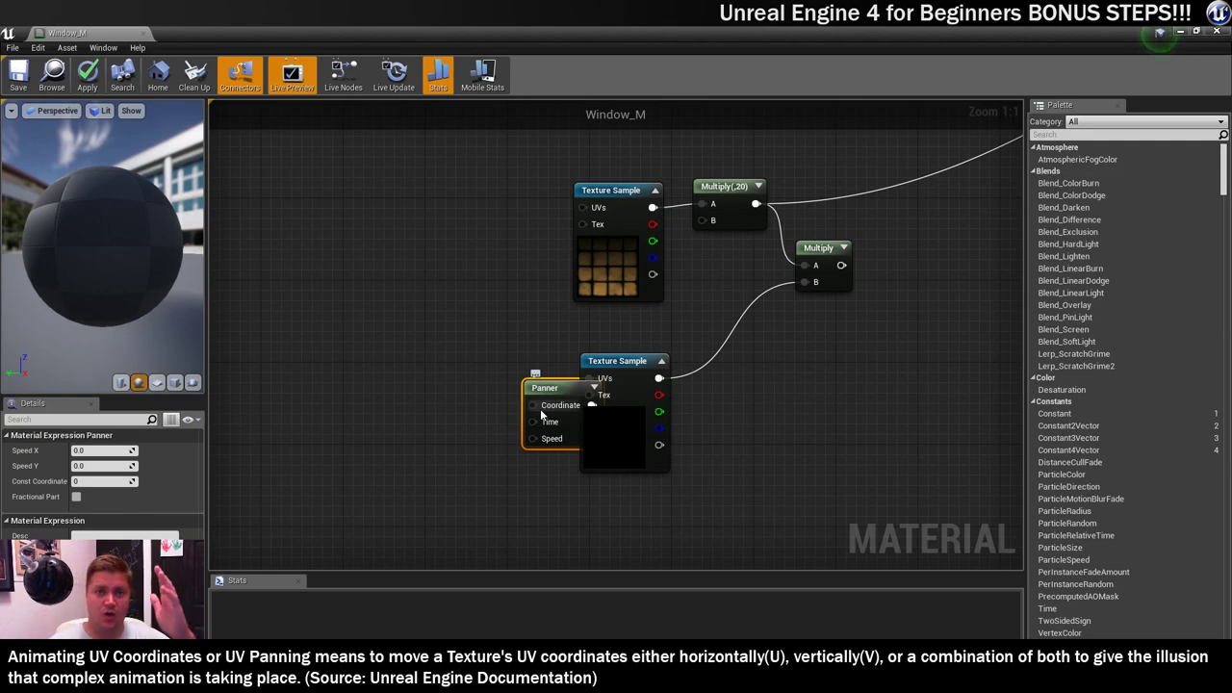
drag(542, 387, 453, 371)
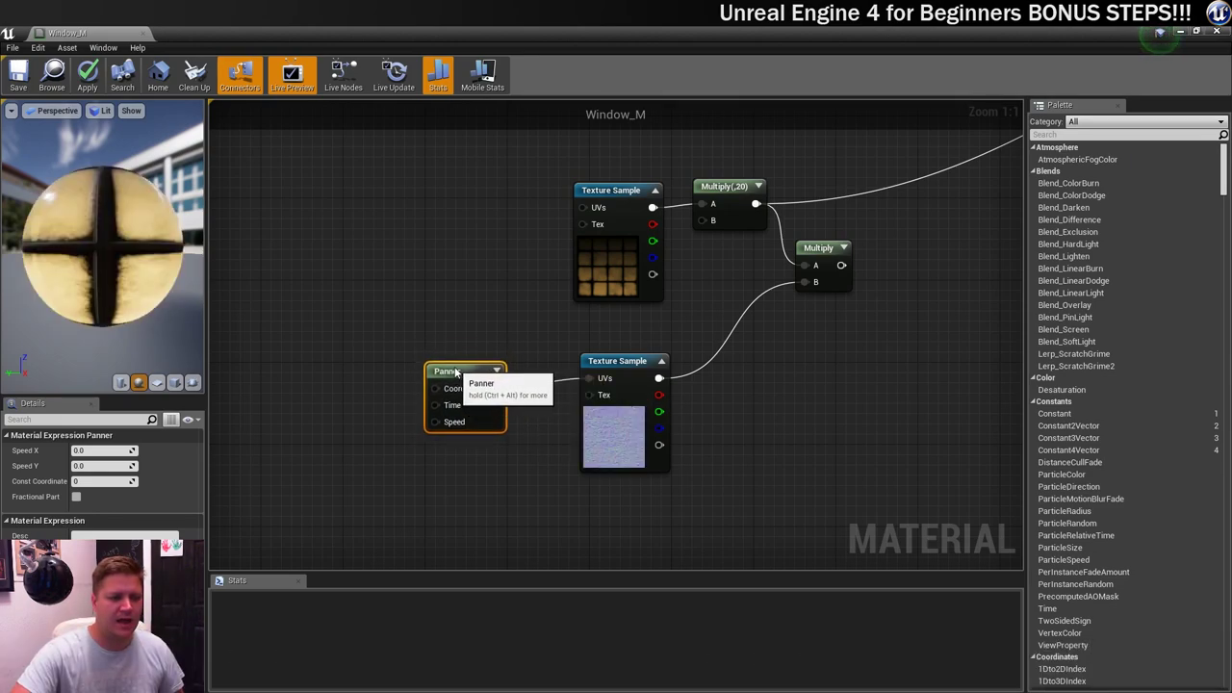
Set Panner Speed X and Y to 1.0 and enable Live Nodes and Live Update
click(108, 450)
text(1)
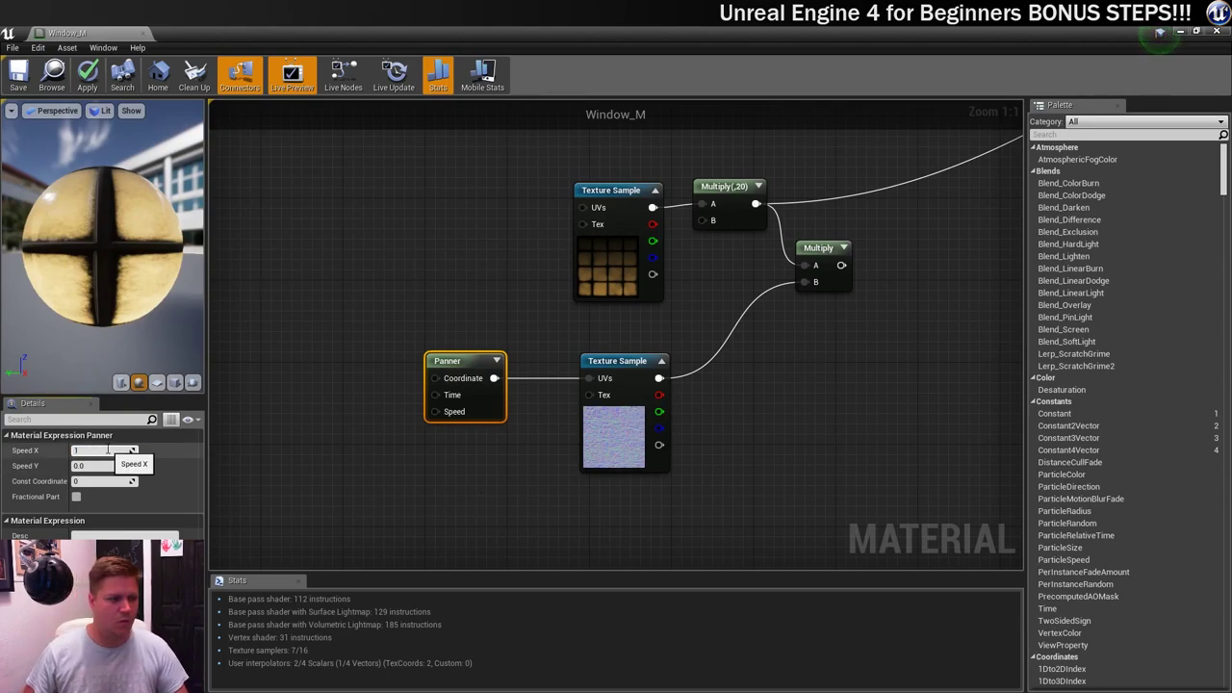
key(Return)
click(93, 467)
text(1)
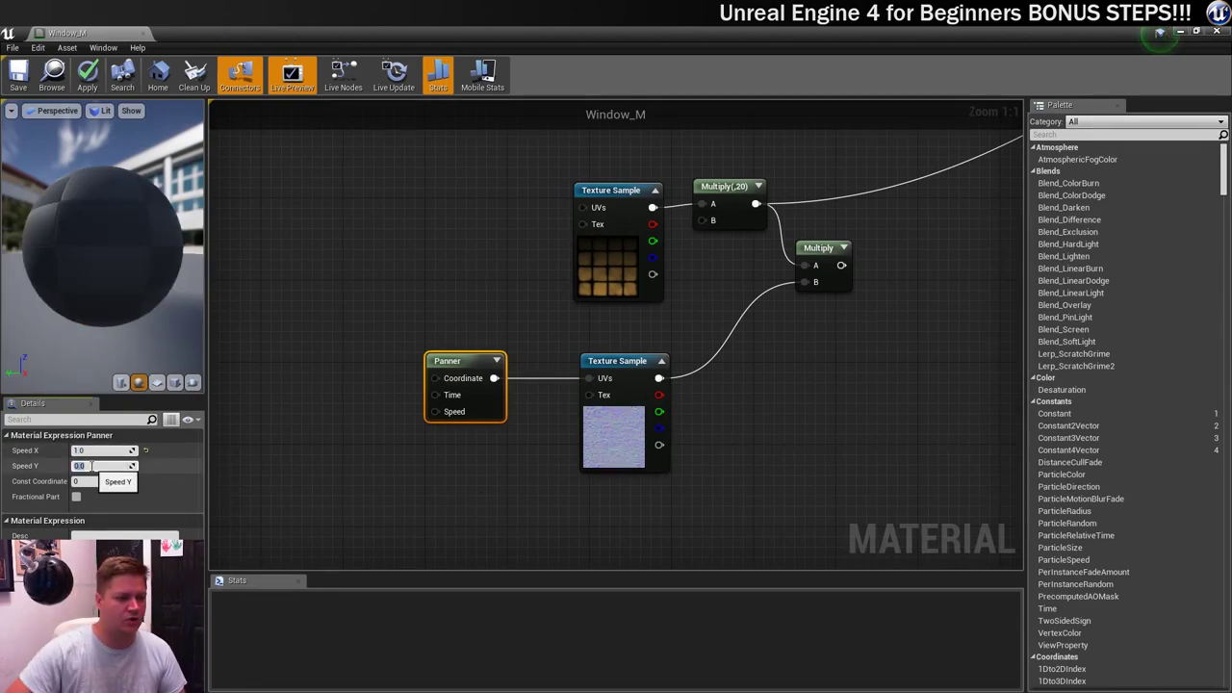
key(Return)
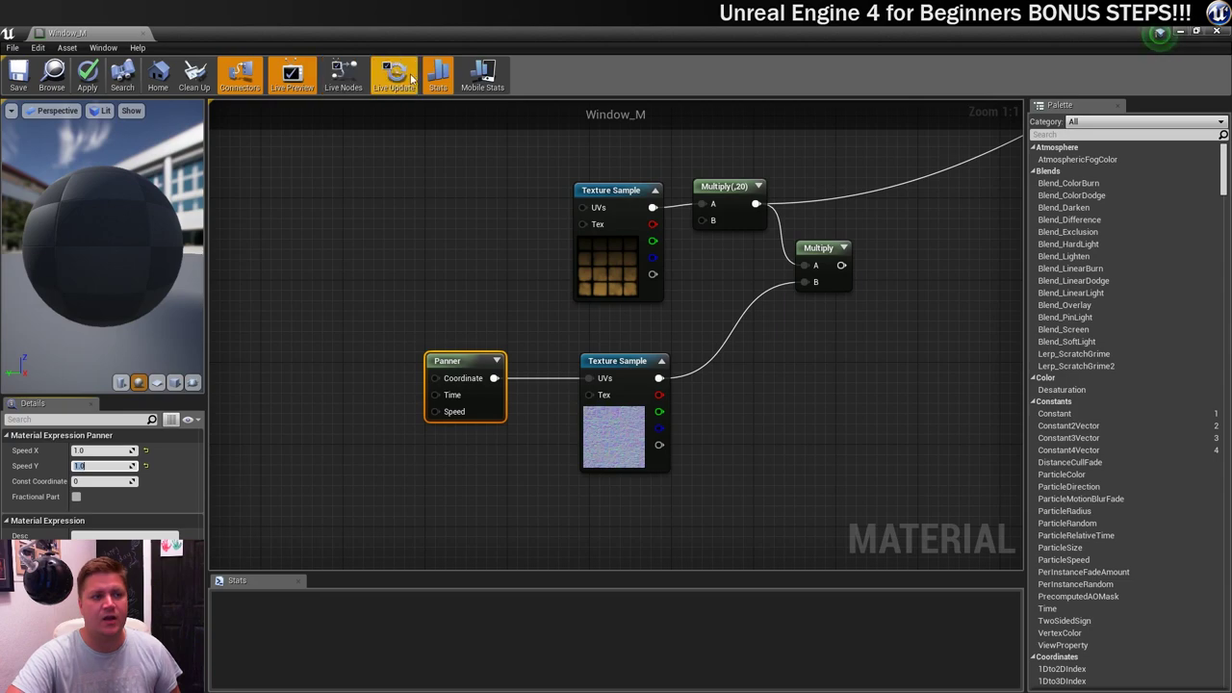
click(344, 75)
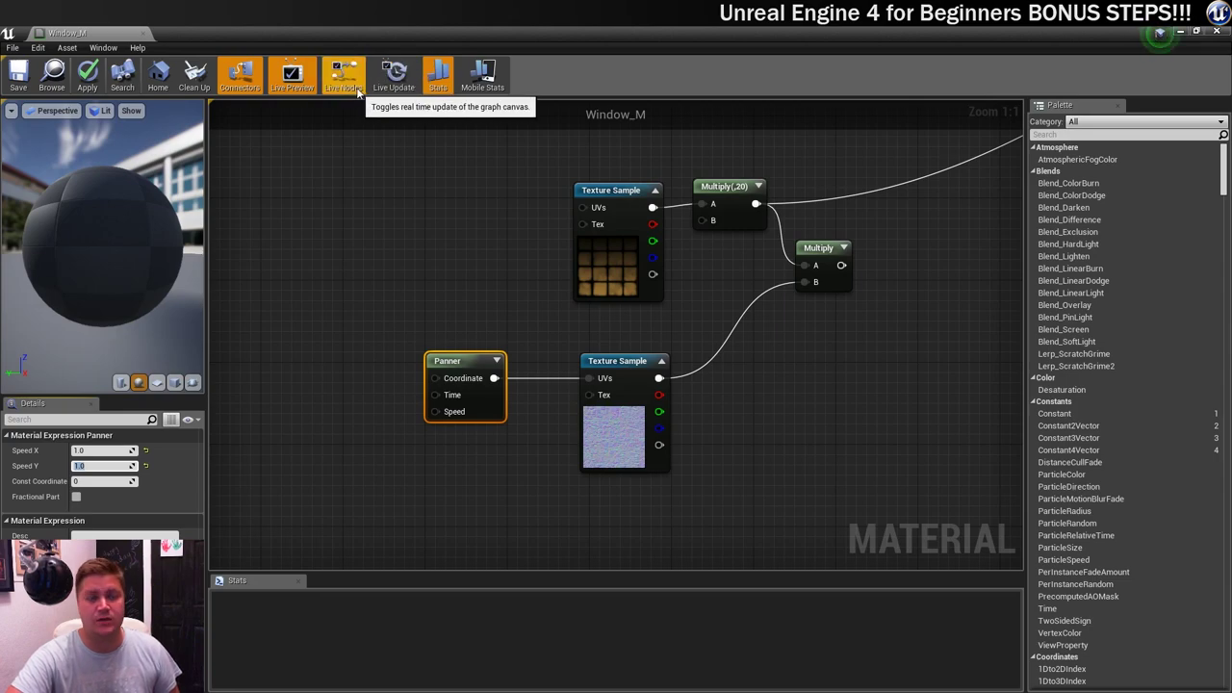
click(396, 75)
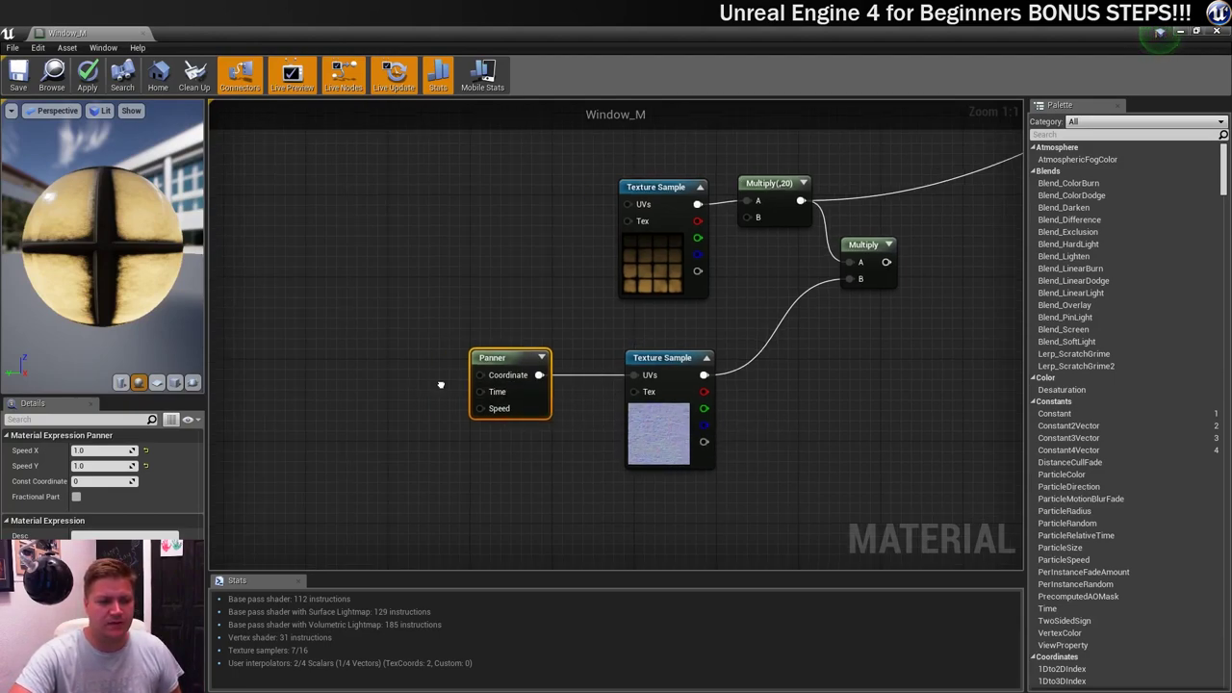
Add a TexCoord[0] node feeding the Panner's Coordinate input
right_drag(441, 385, 454, 385)
drag(483, 366, 503, 366)
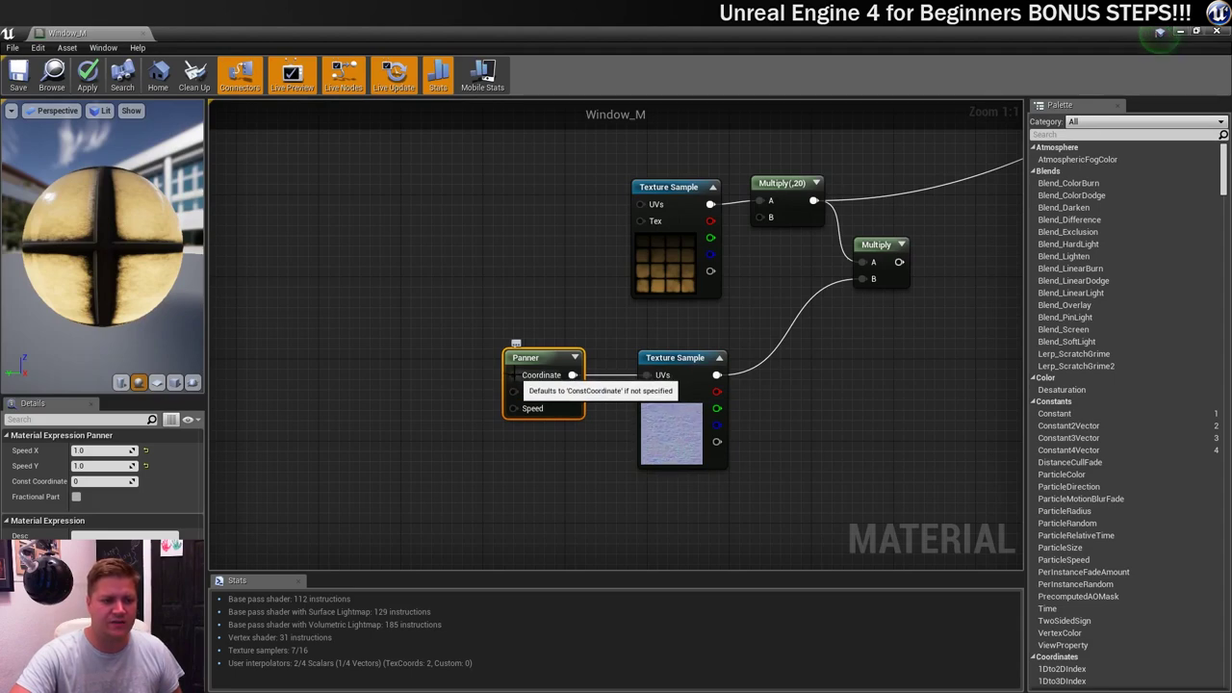
drag(514, 374, 426, 382)
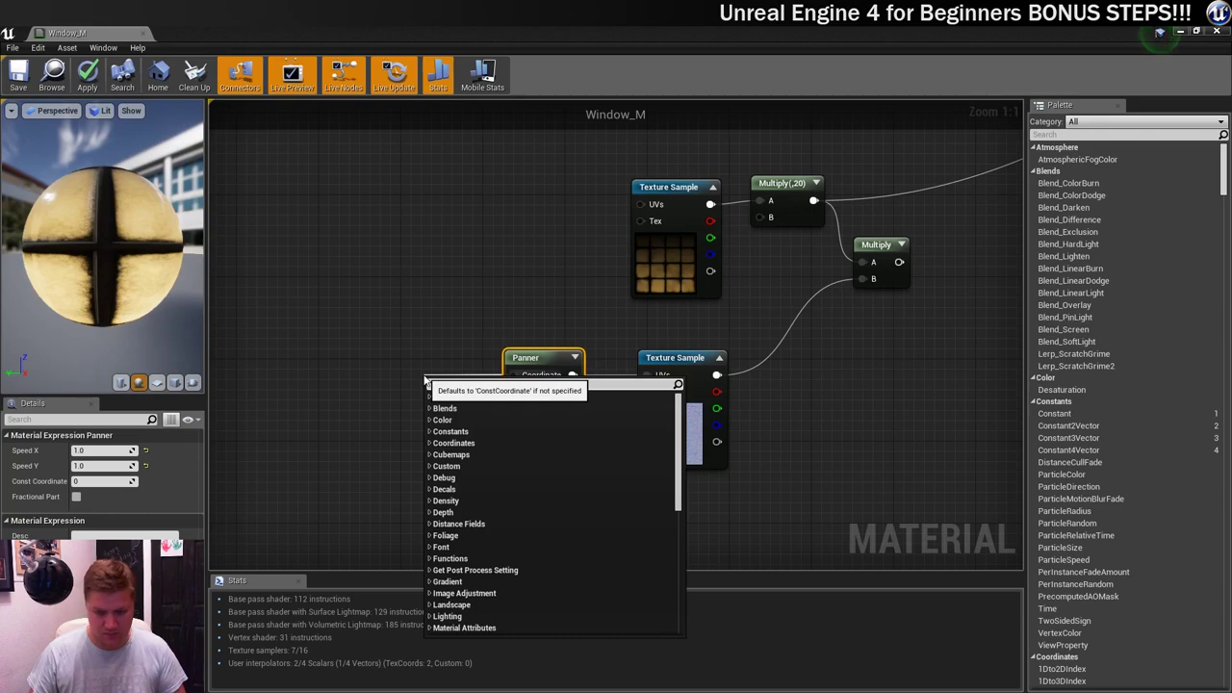
text(texc)
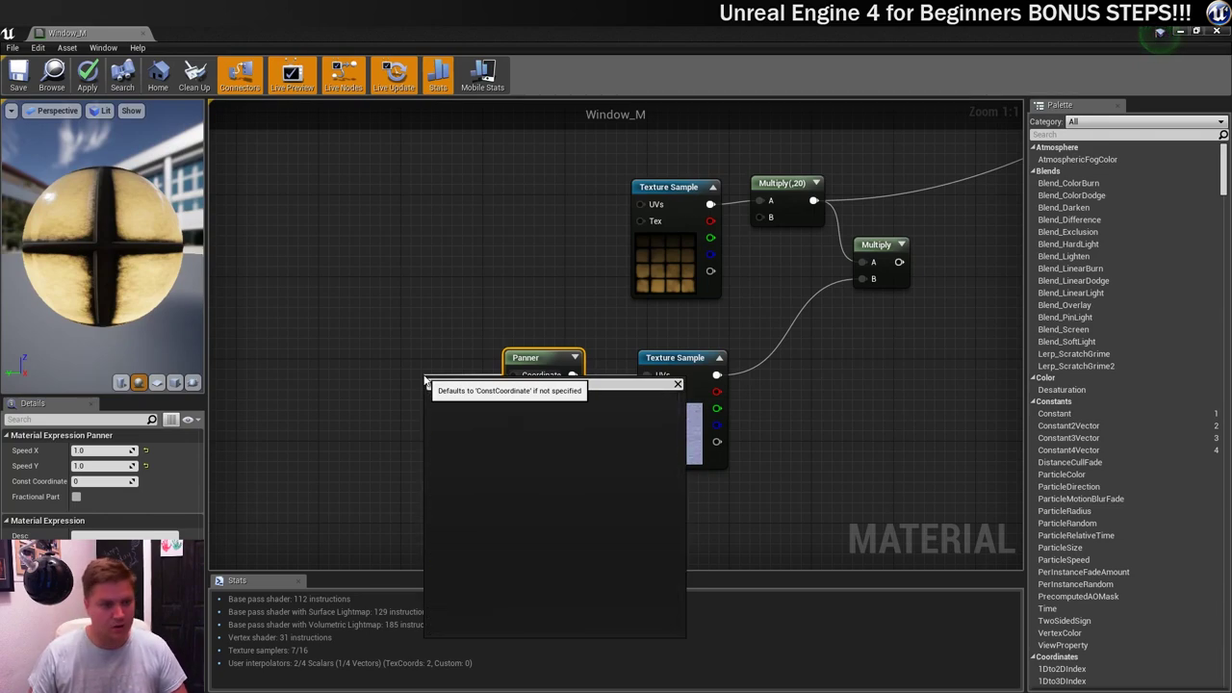
text(yre)
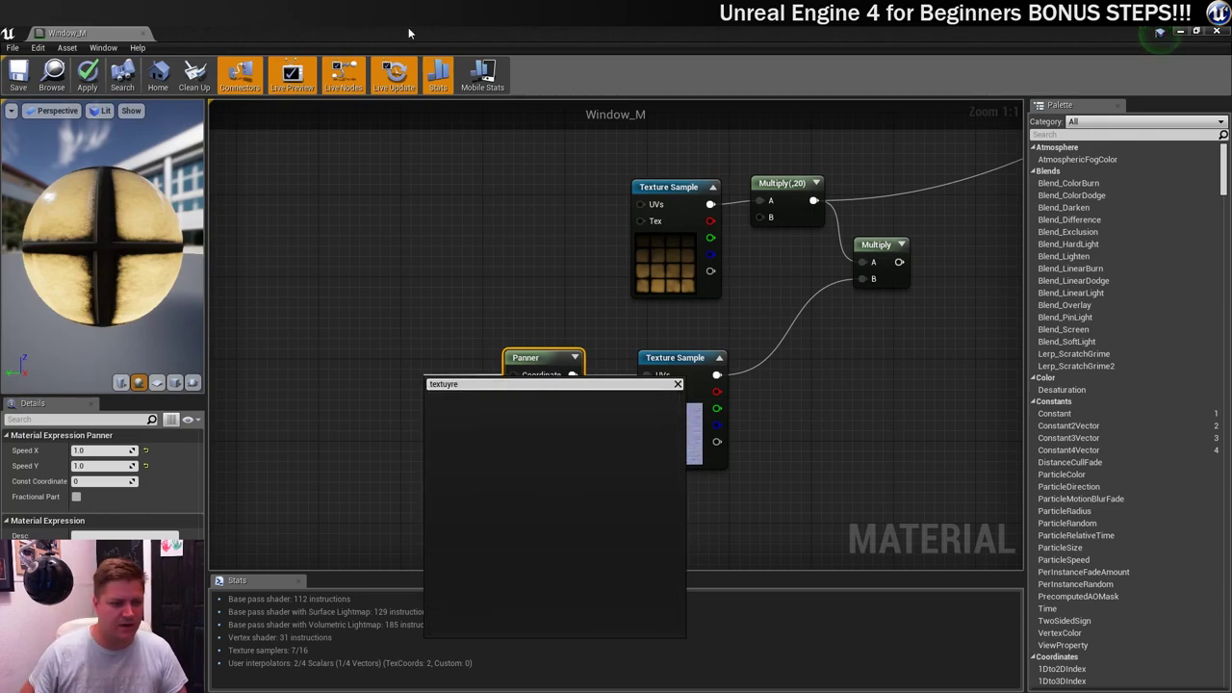
key(BackSpace)
key(BackSpace)
key(BackSpace)
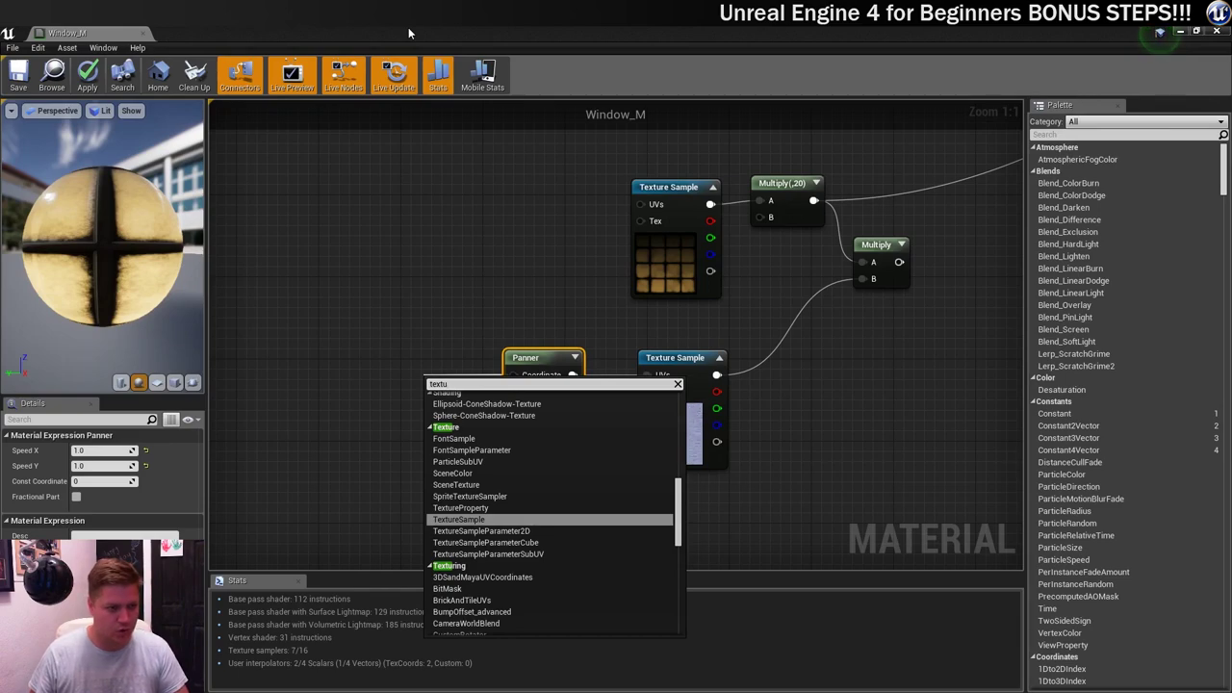
text(recoo)
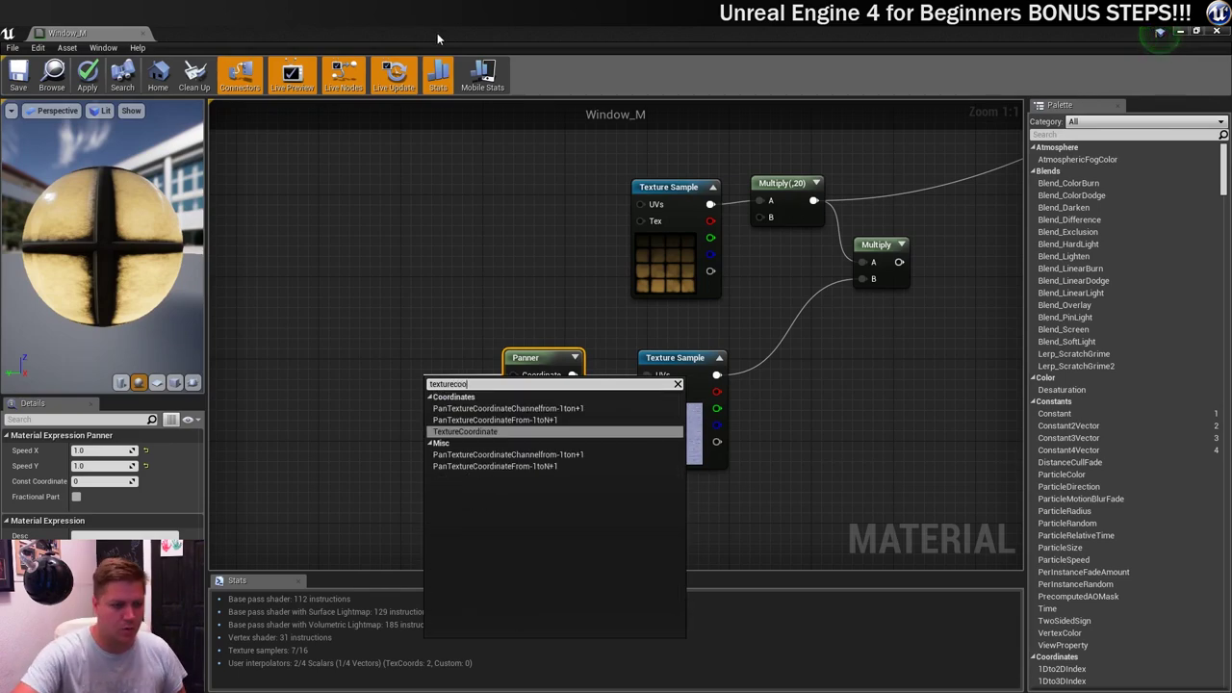
click(491, 431)
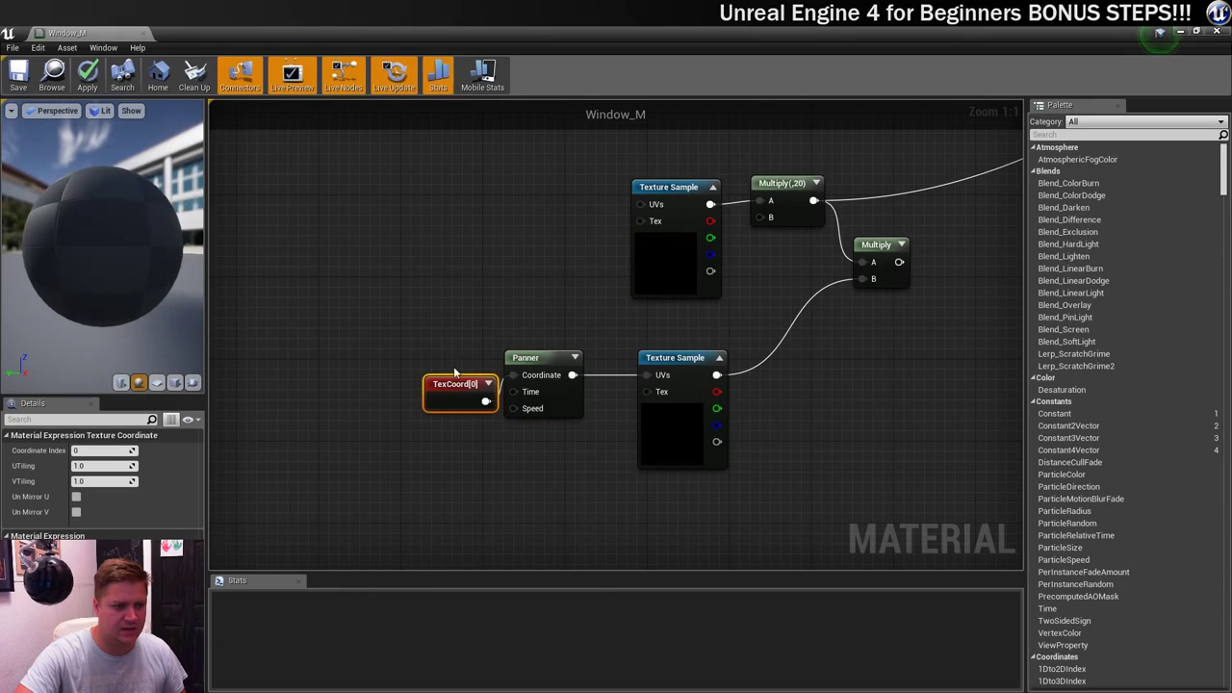
drag(472, 385, 439, 359)
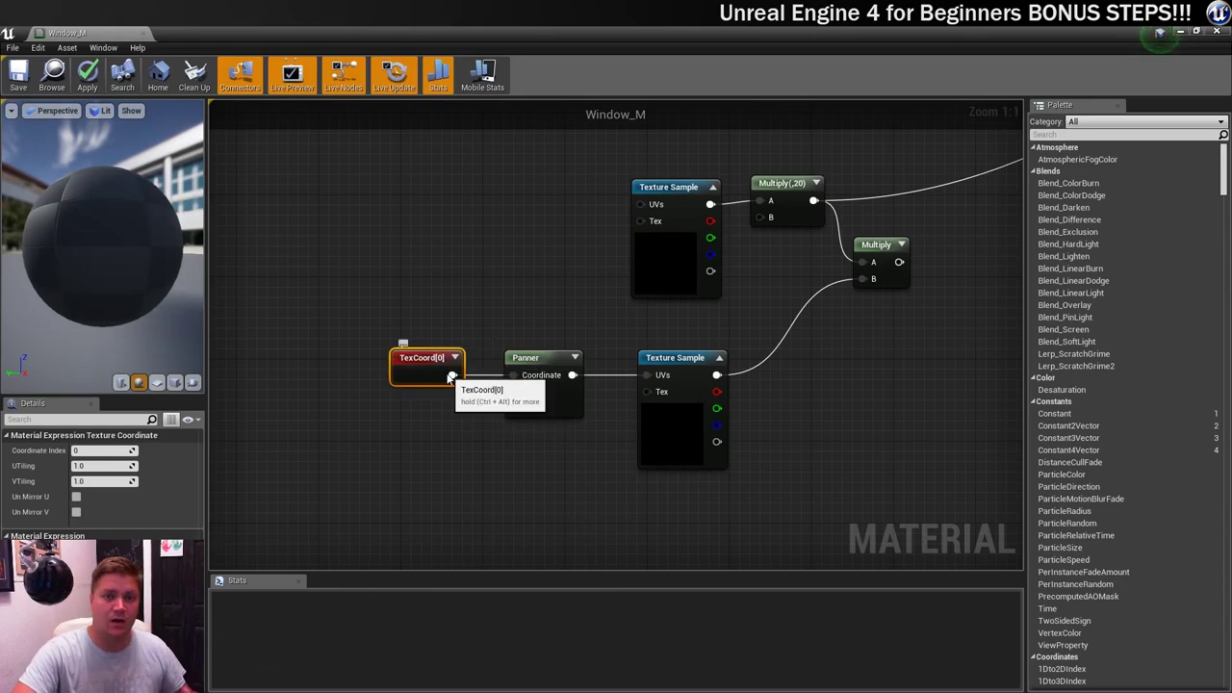
Set the TexCoord's UTiling to 0.0001
click(101, 466)
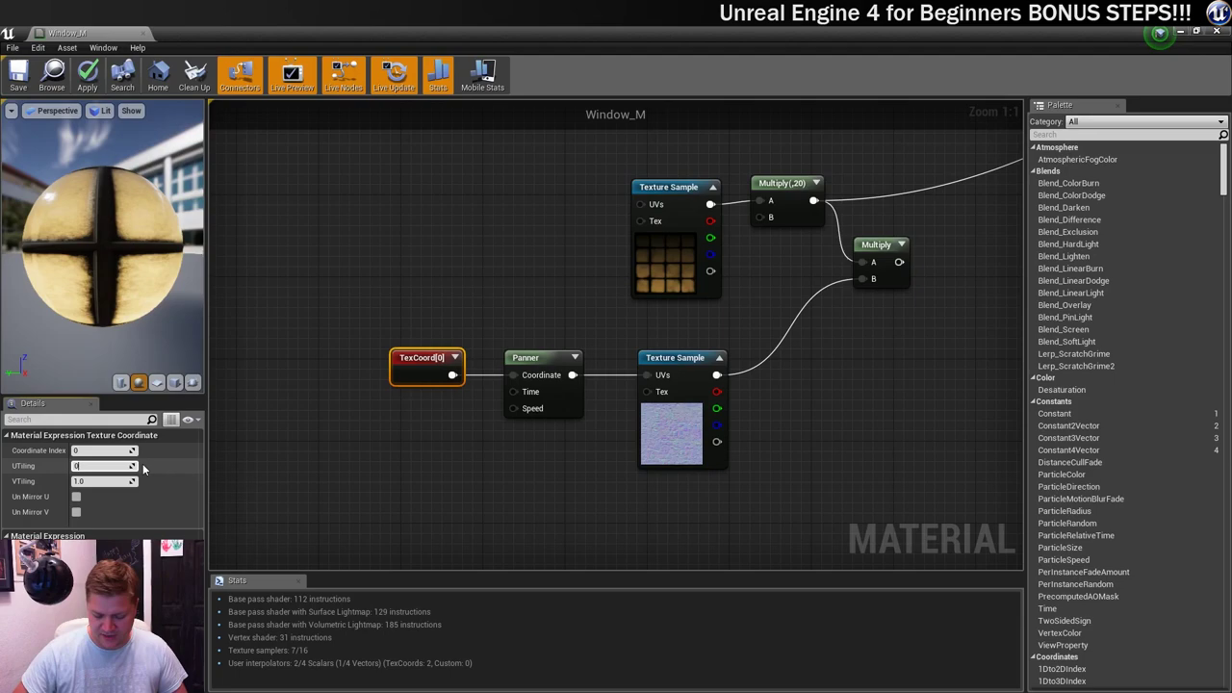
text(0.0001)
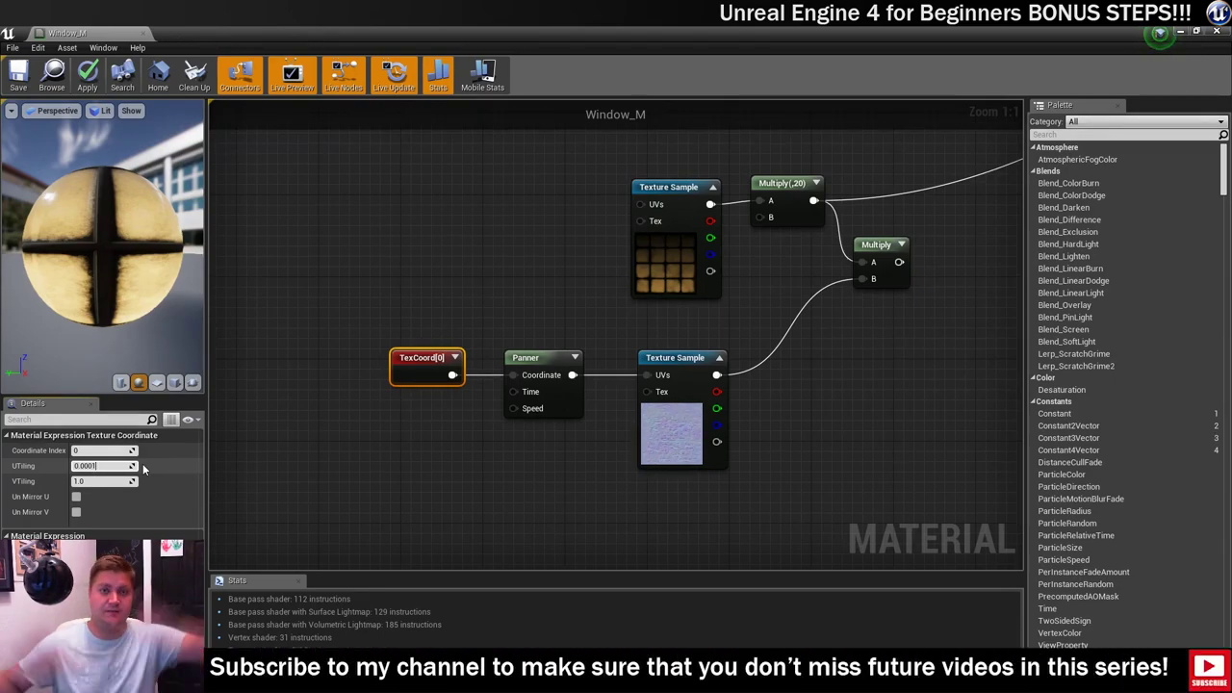
key(Tab)
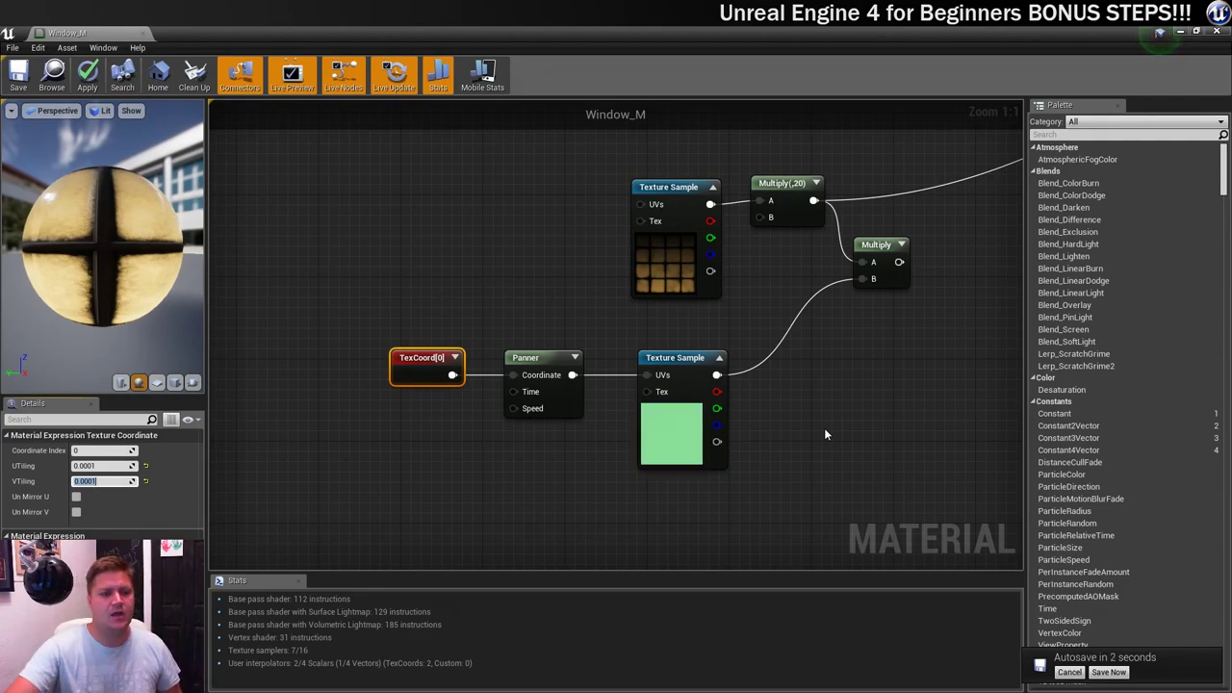
Change the Panner's Speed X and Speed Y values to 0.007
click(527, 368)
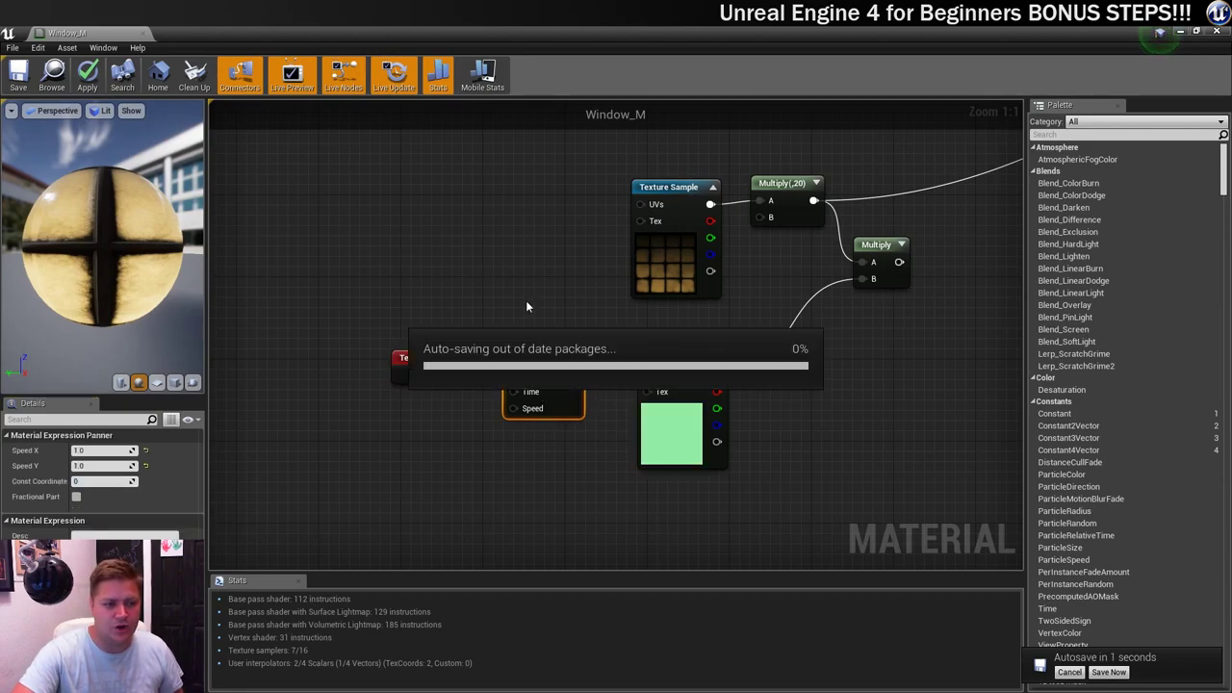
click(104, 450)
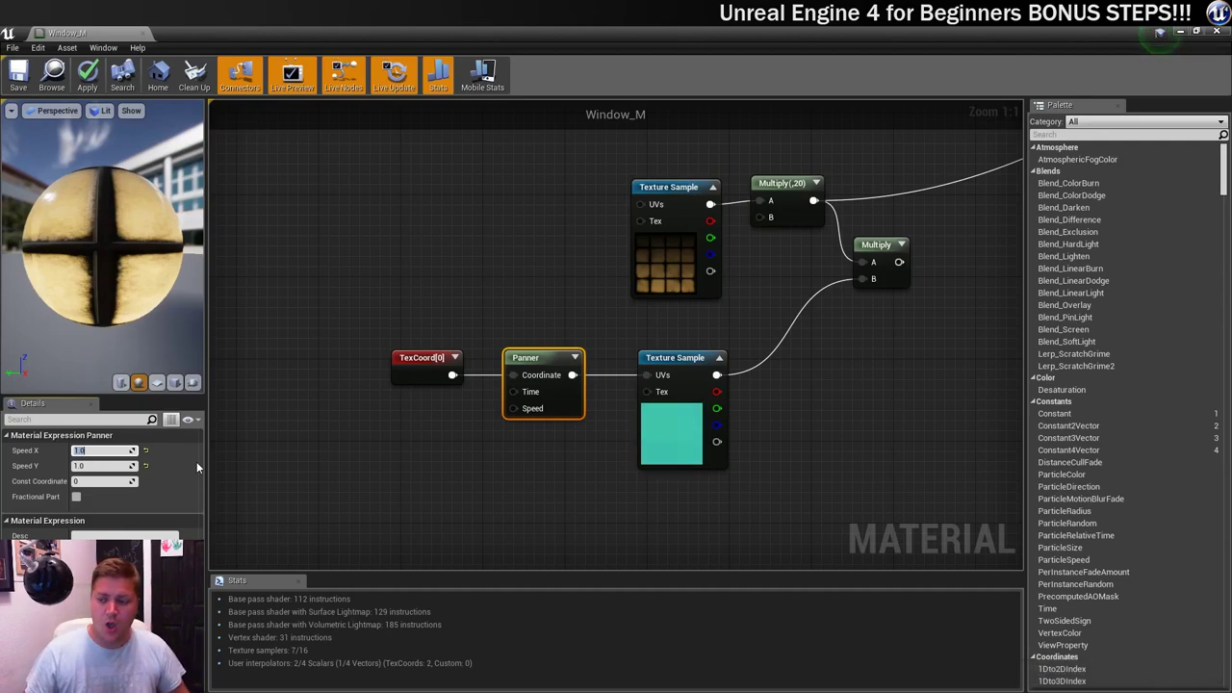
text(0)
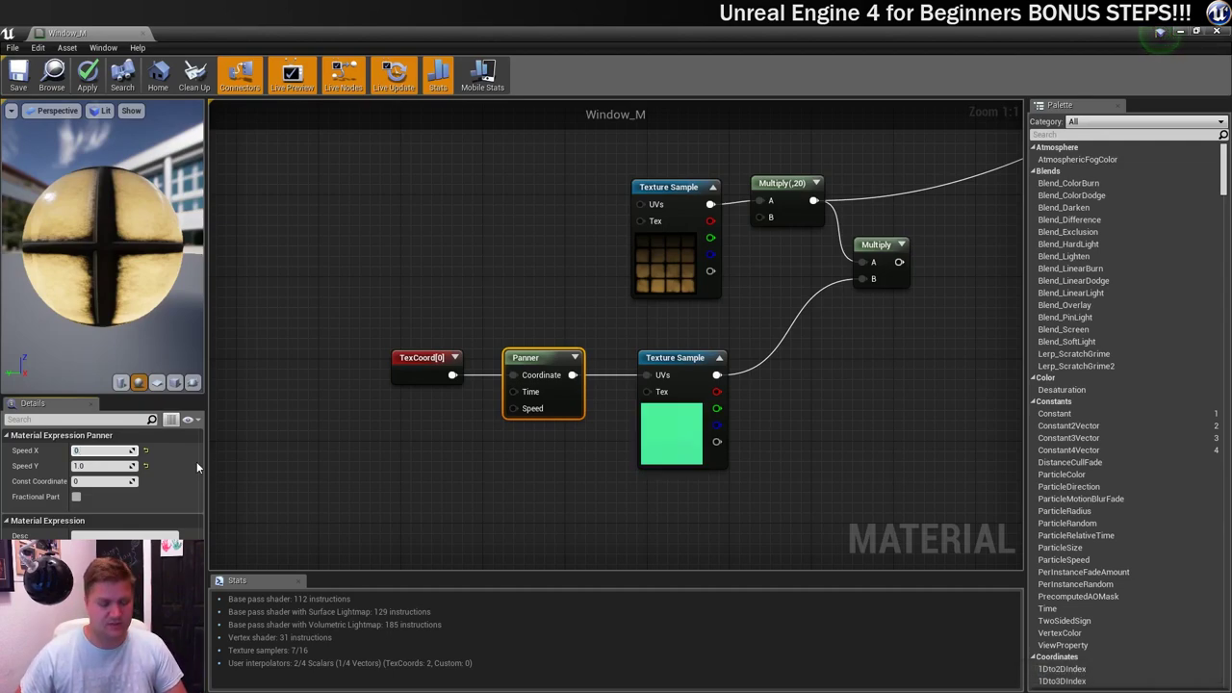
key(Return)
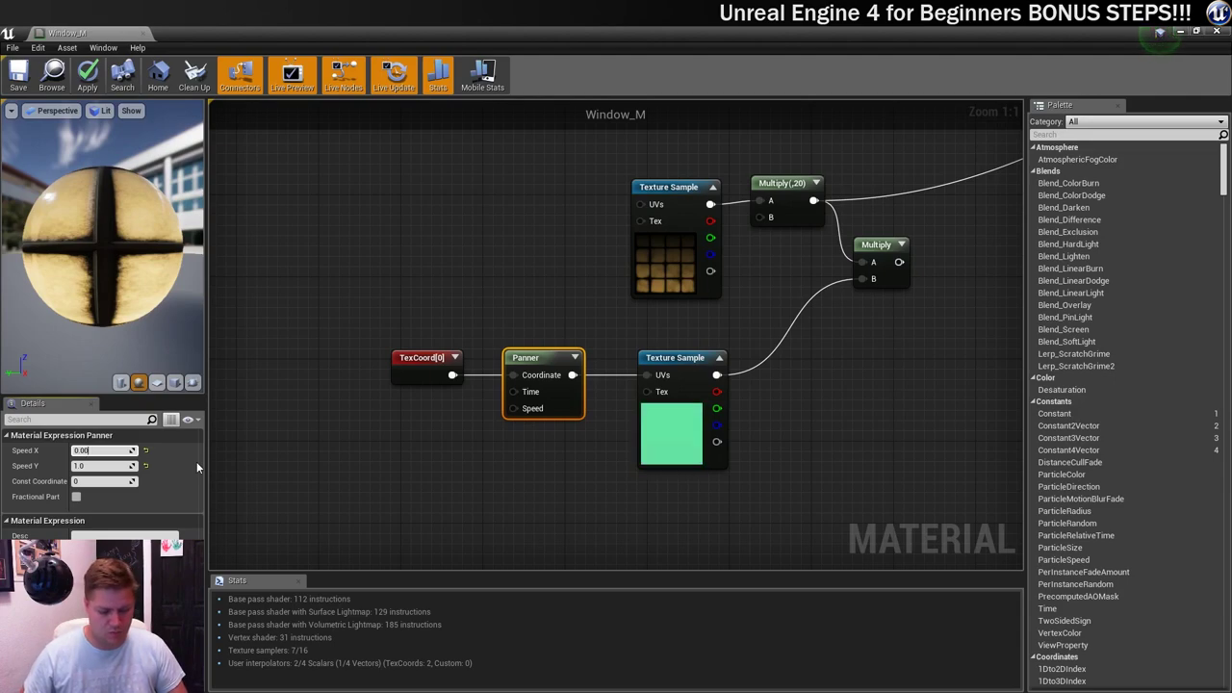
text(1)
key(Tab)
text(0.001)
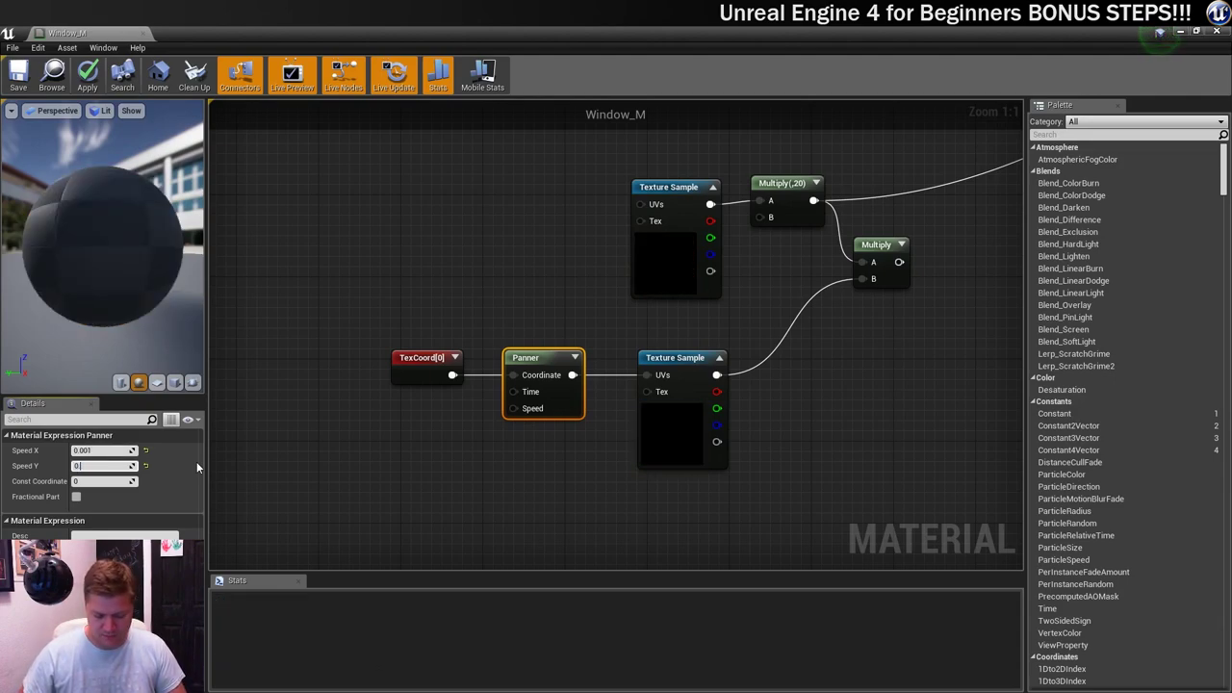
key(Return)
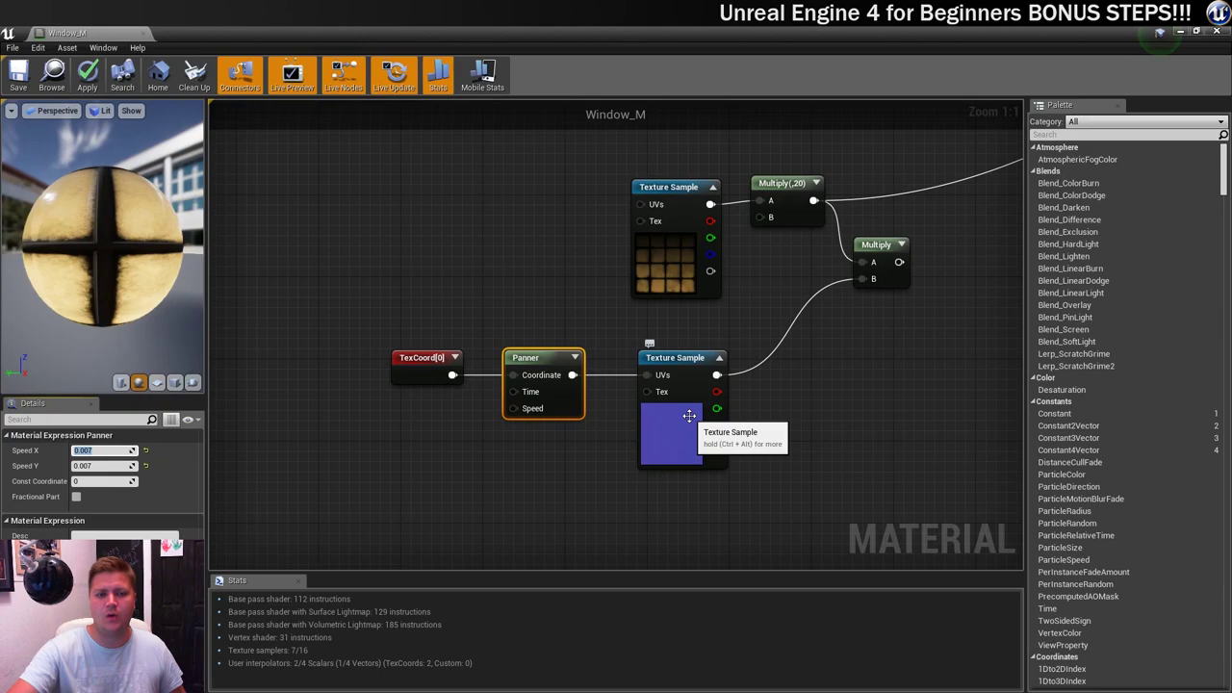
Preview the Multiply node and connect the BurntWood_N sample's blue channel to its B input
right_drag(917, 428, 667, 230)
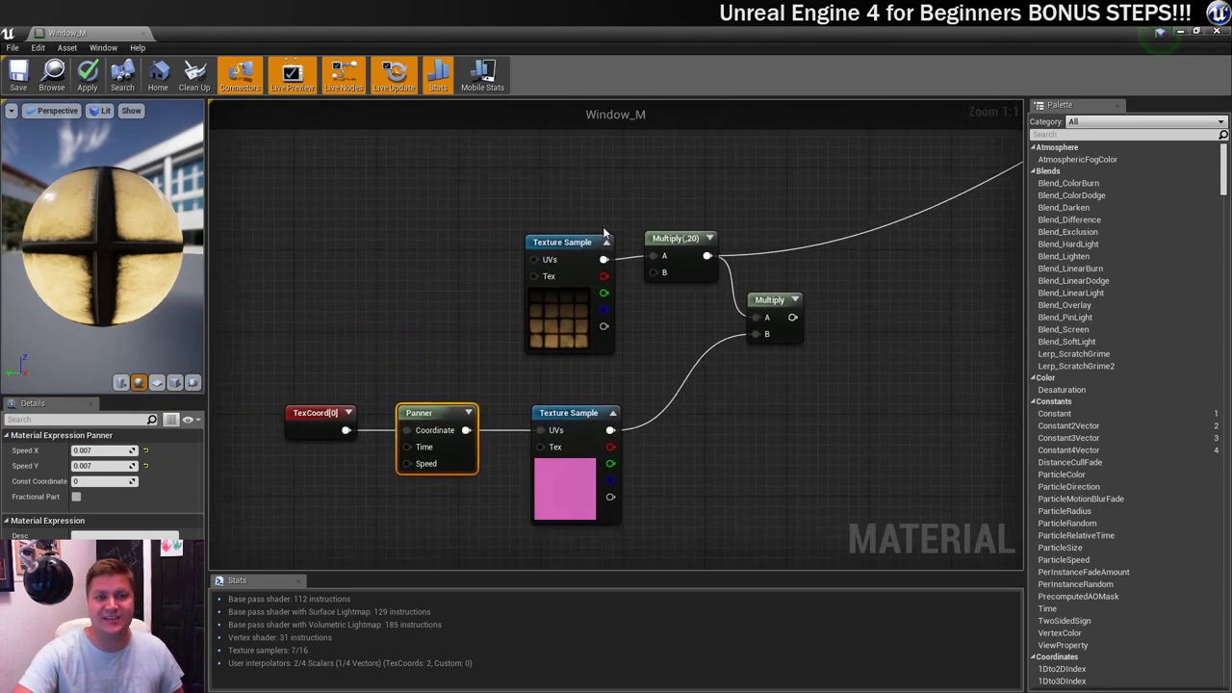
right_click(766, 306)
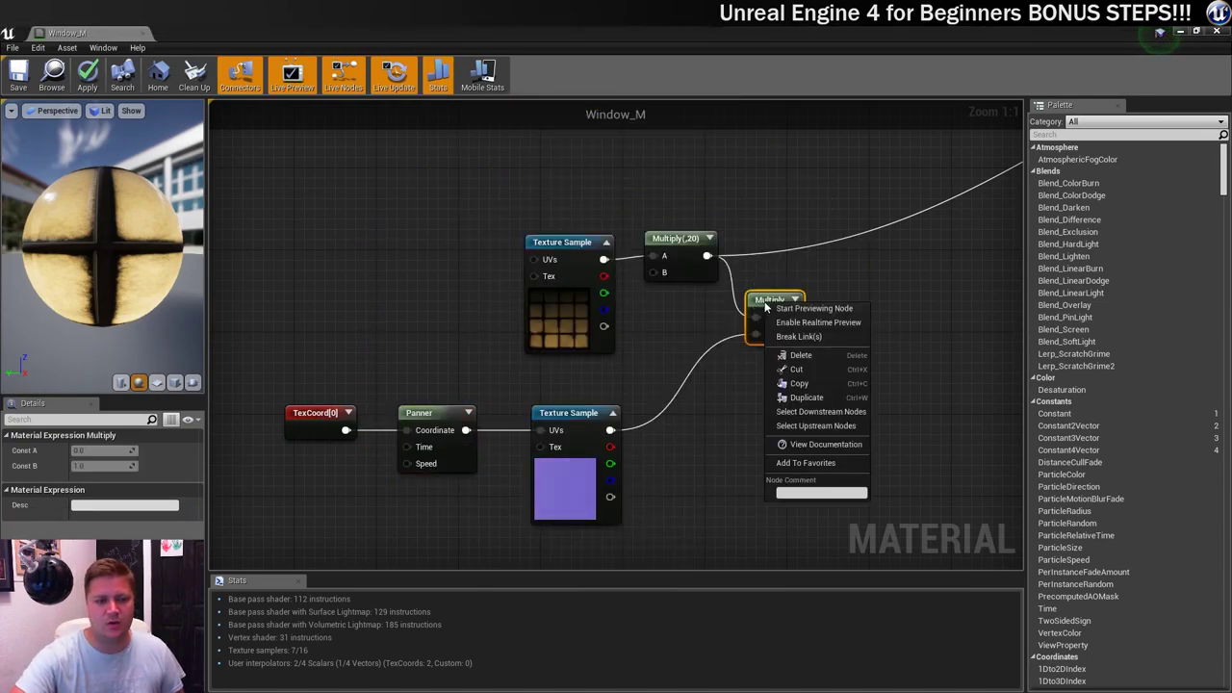
click(789, 309)
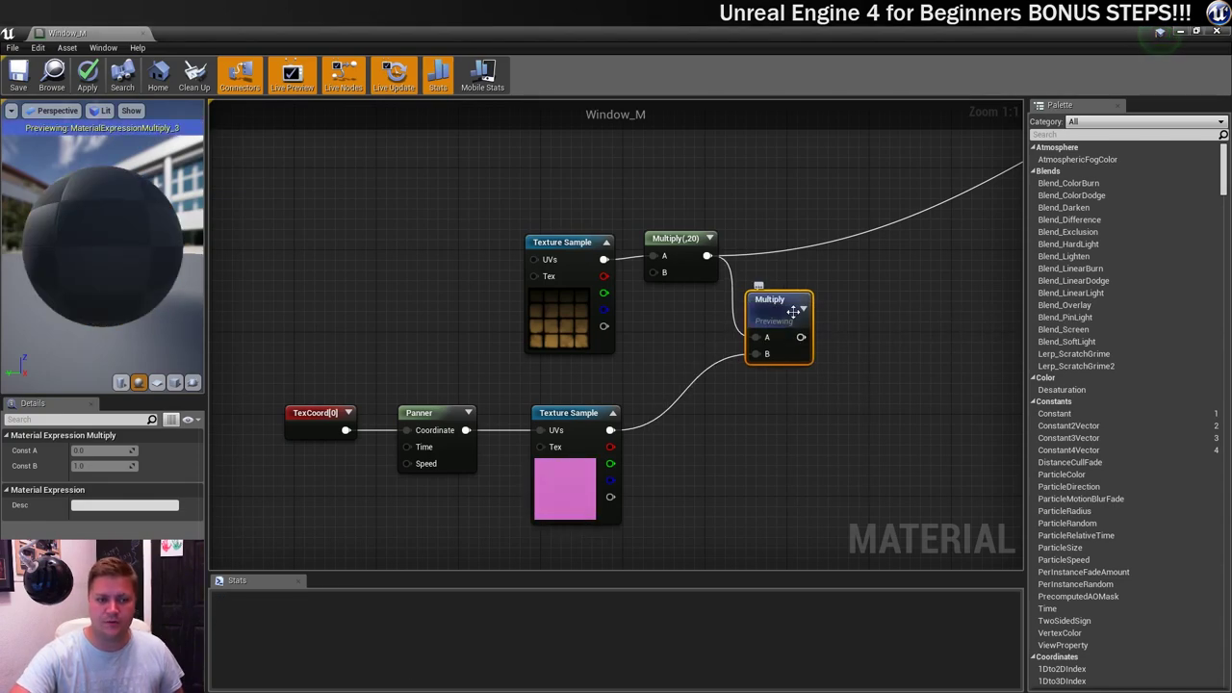
drag(45, 157, 67, 208)
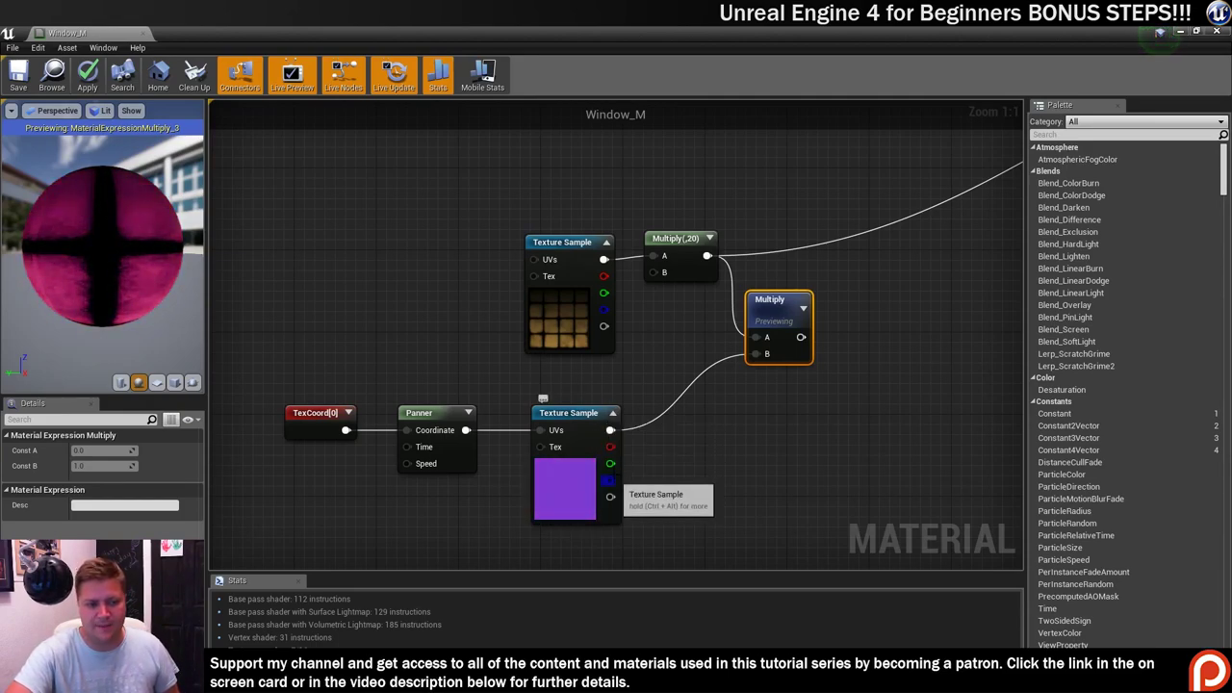
drag(614, 471, 759, 355)
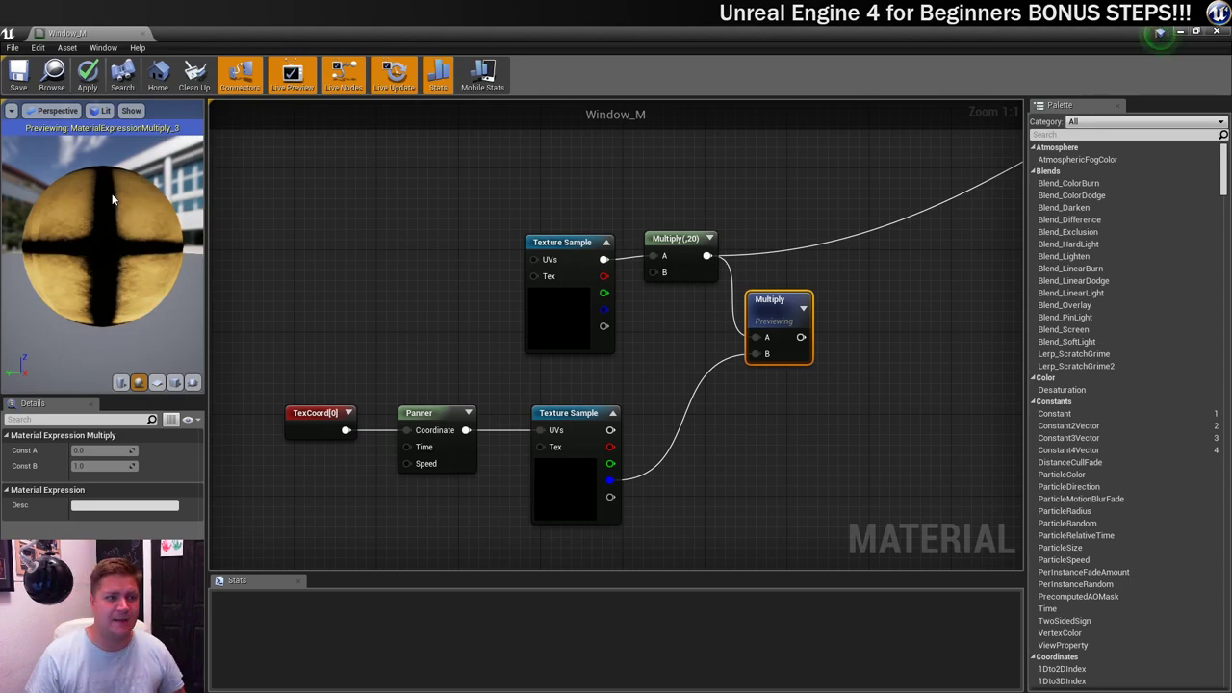
Stop previewing the Multiply node and connect its output to Emissive Color
right_drag(837, 276, 690, 285)
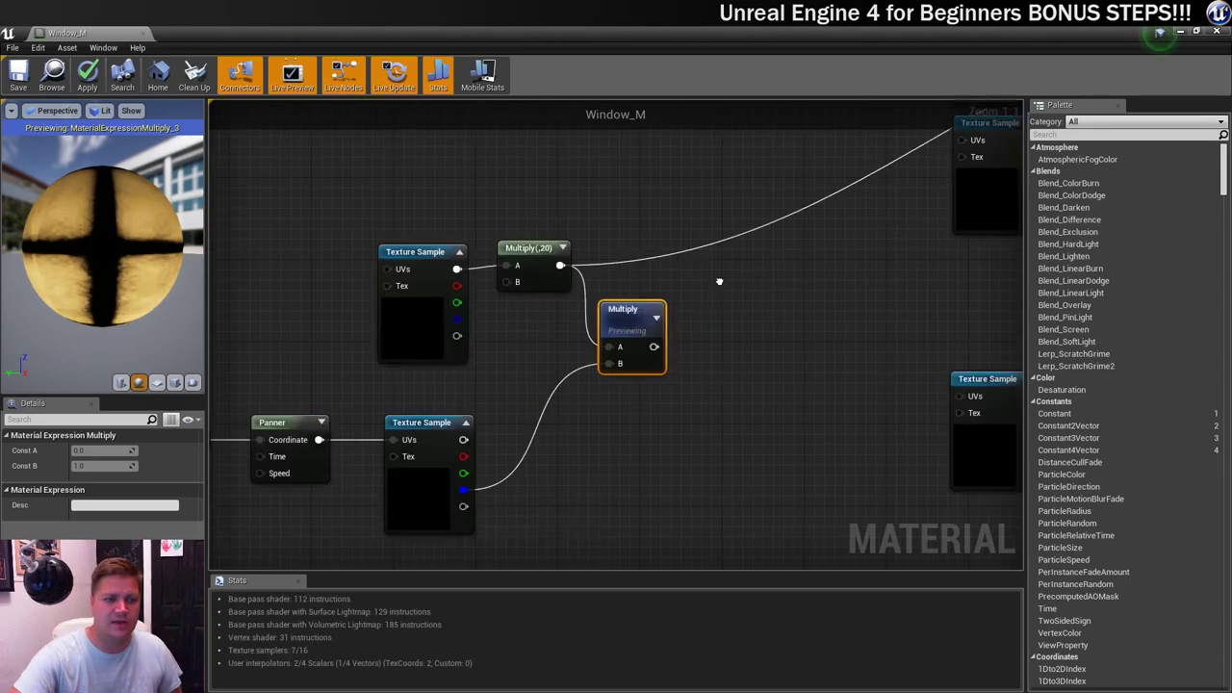
right_click(626, 315)
click(653, 323)
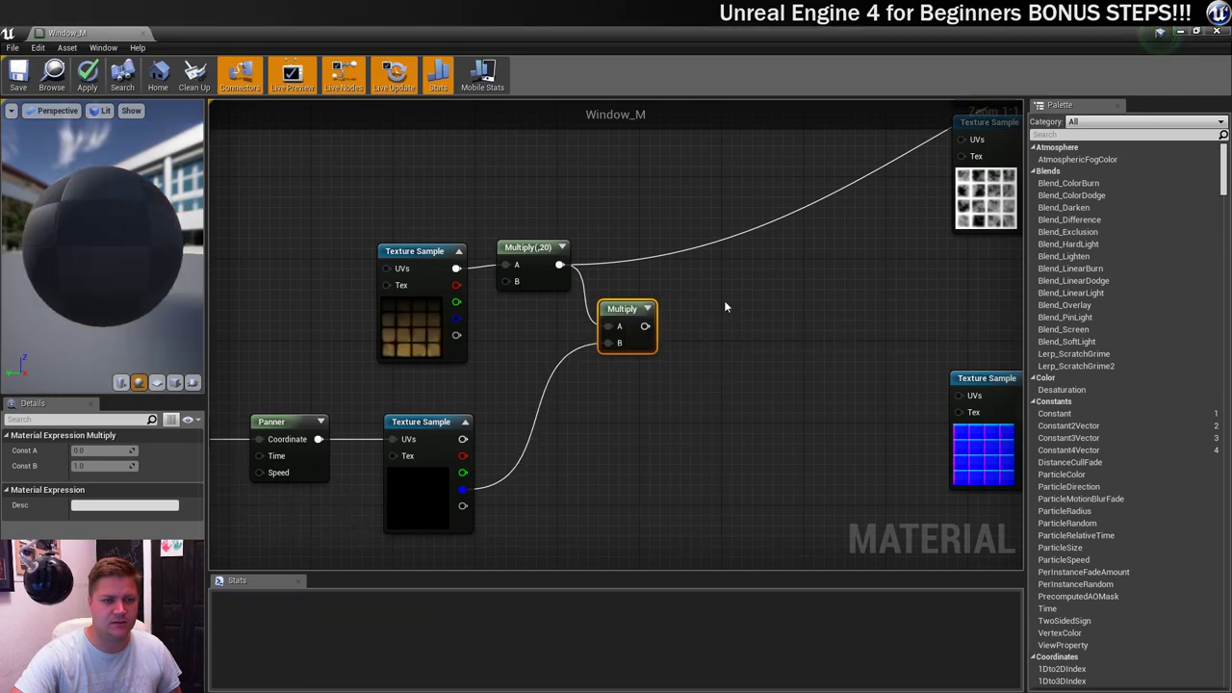
scroll(726, 305, down, 4)
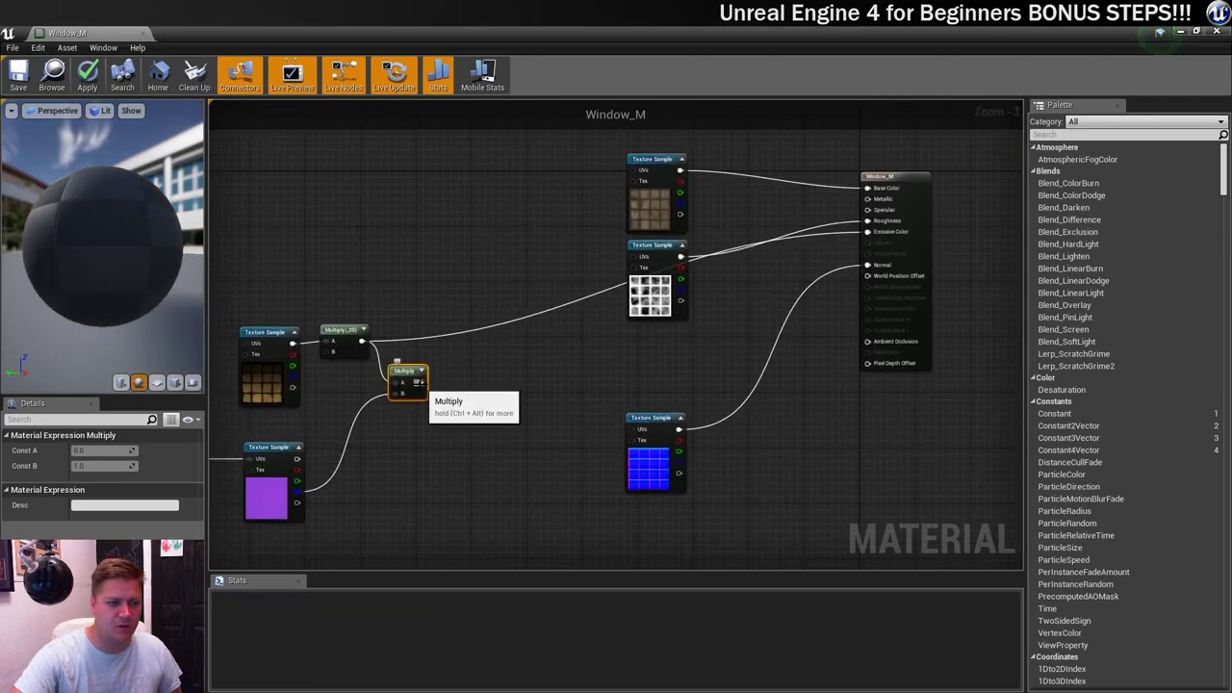
drag(420, 382, 870, 232)
right_drag(407, 302, 626, 280)
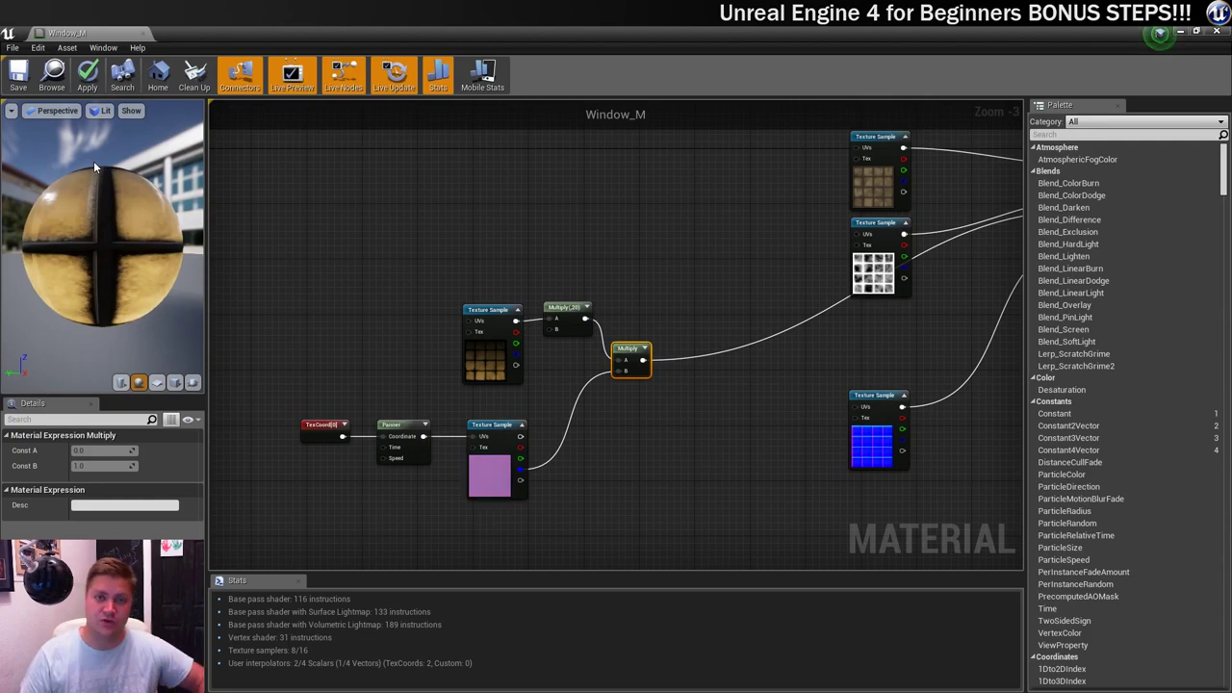
Save Window_M, dock its editor, and look at the cabin window in Level_Bonus1
click(16, 75)
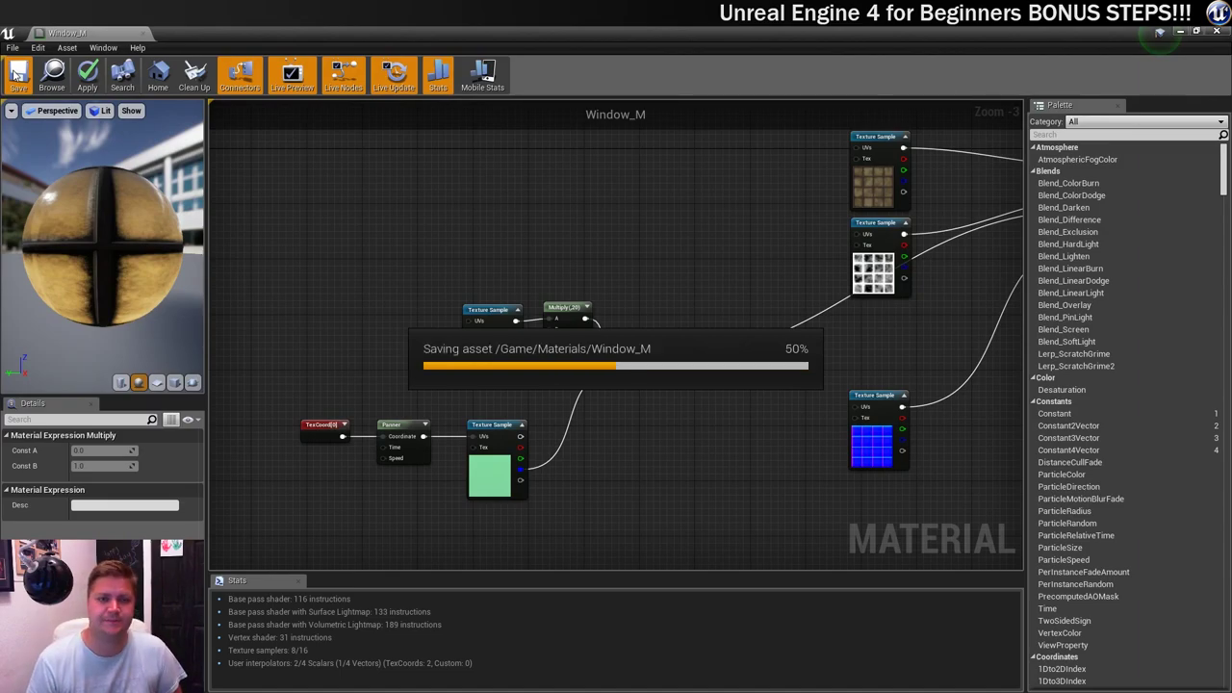
drag(67, 33, 217, 32)
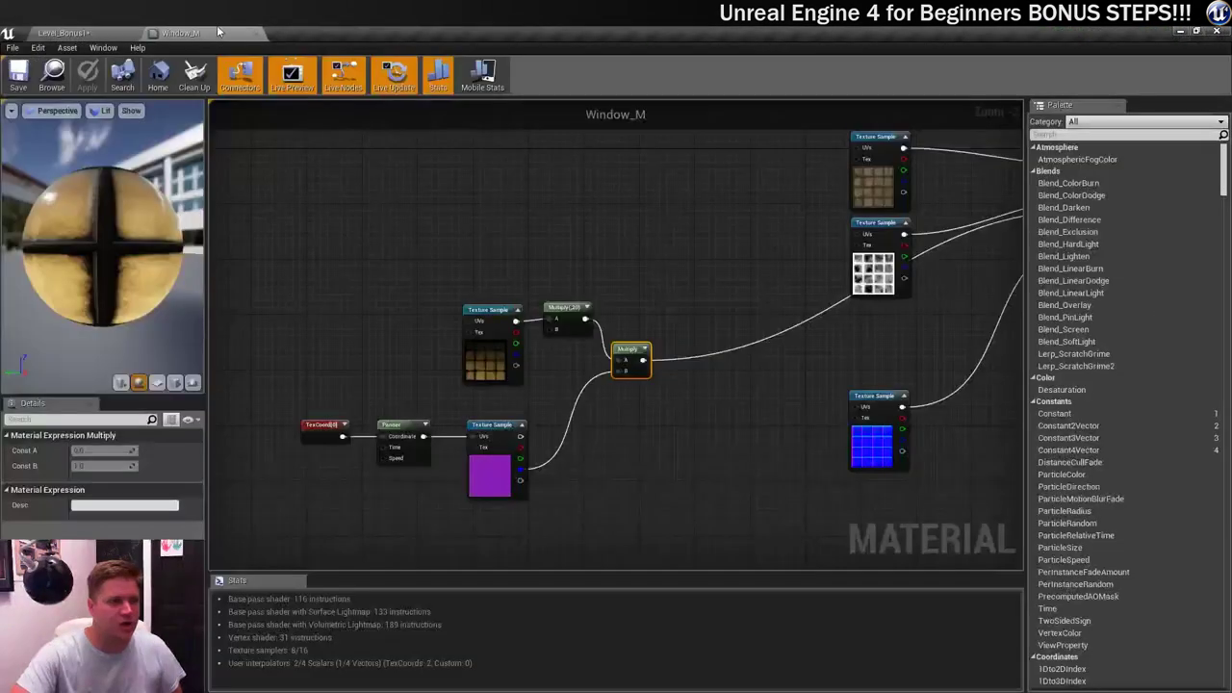
click(62, 33)
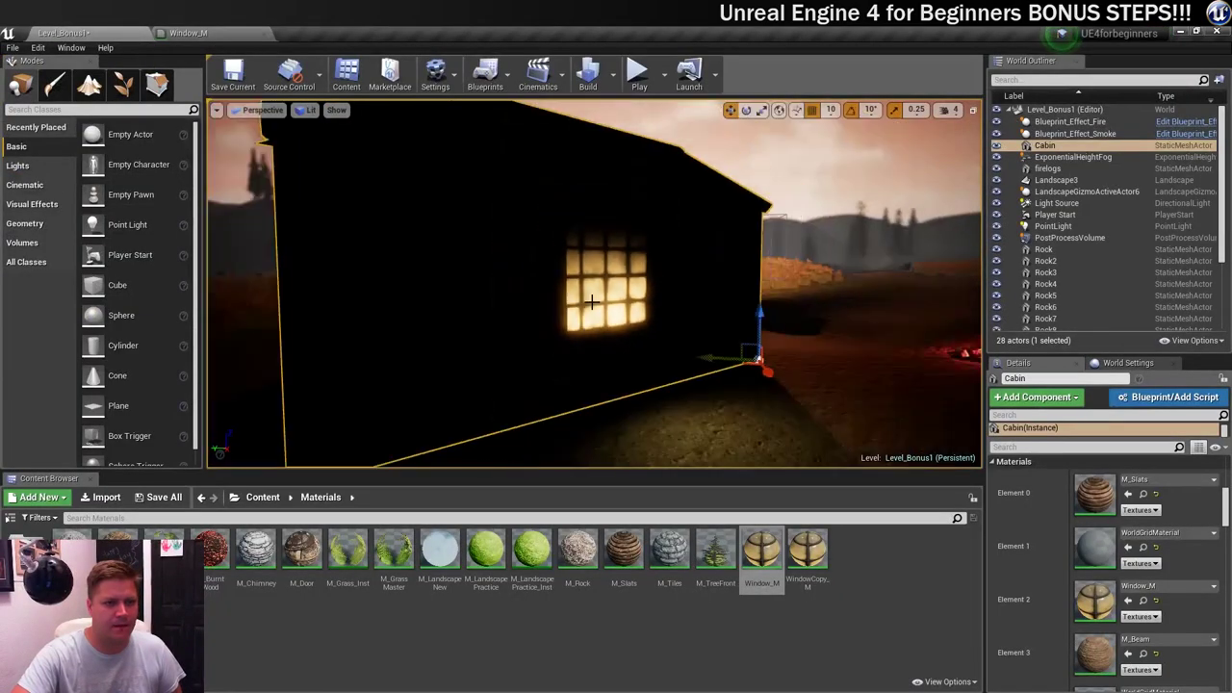
right_drag(591, 302, 663, 304)
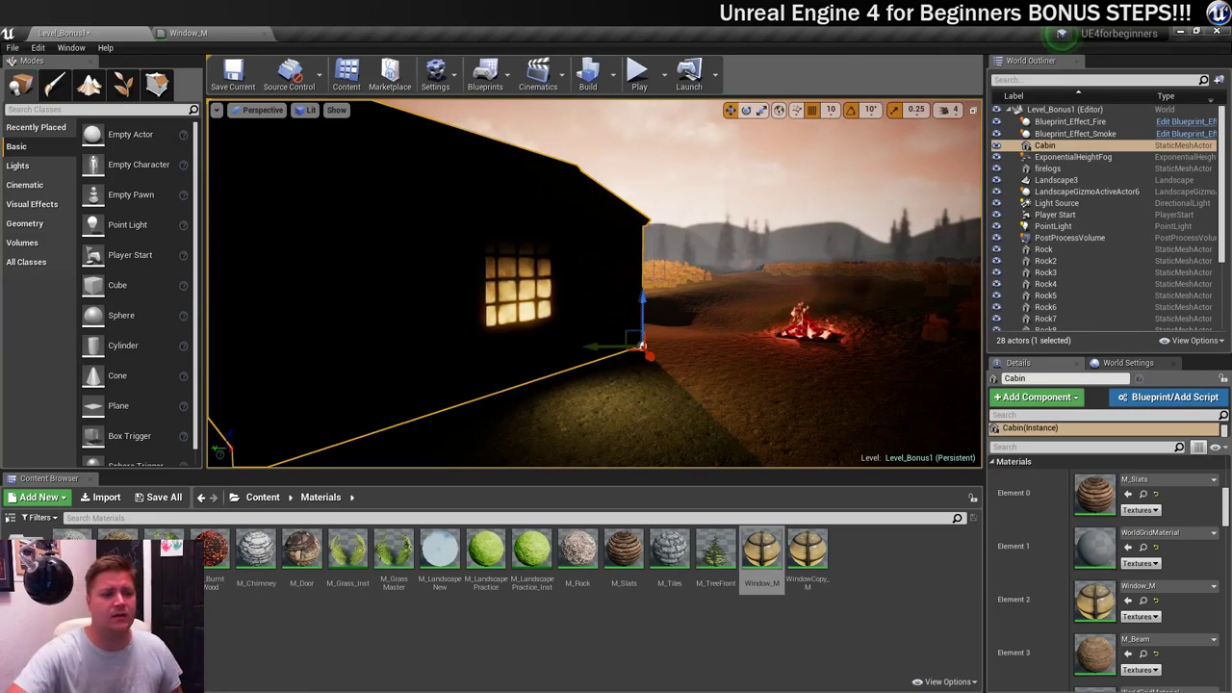
Change the first Multiply node's Const B from 20 to 5 in Window_M
click(204, 32)
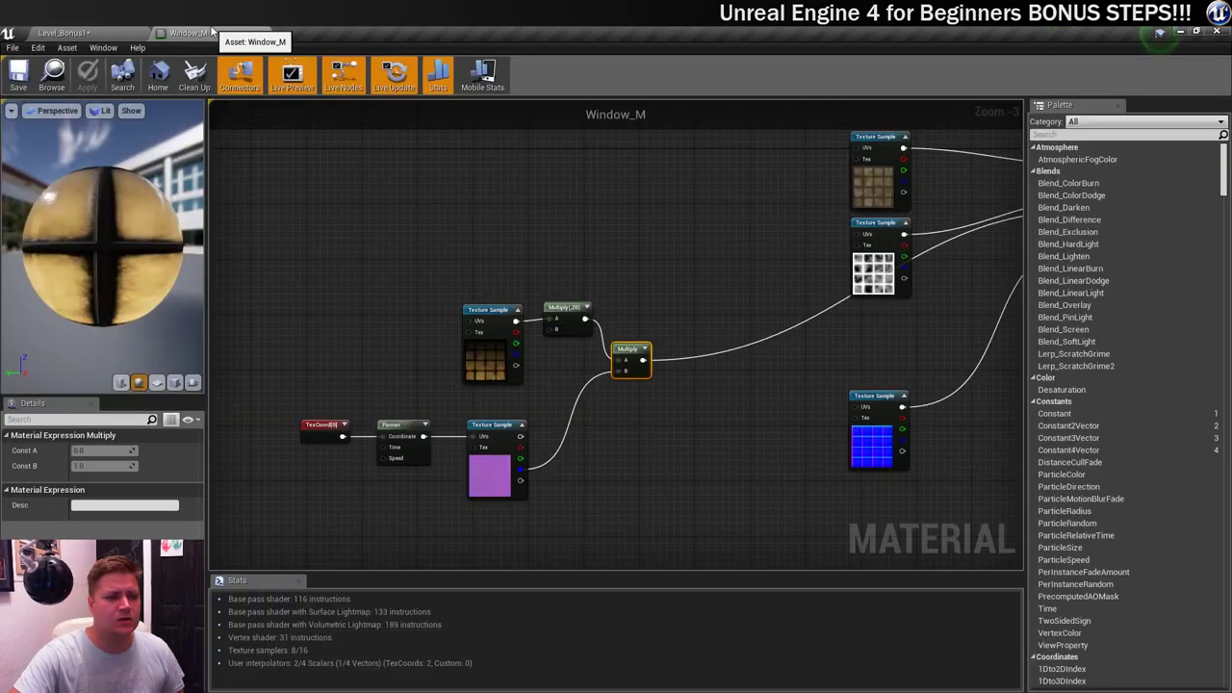
scroll(711, 417, up, 3)
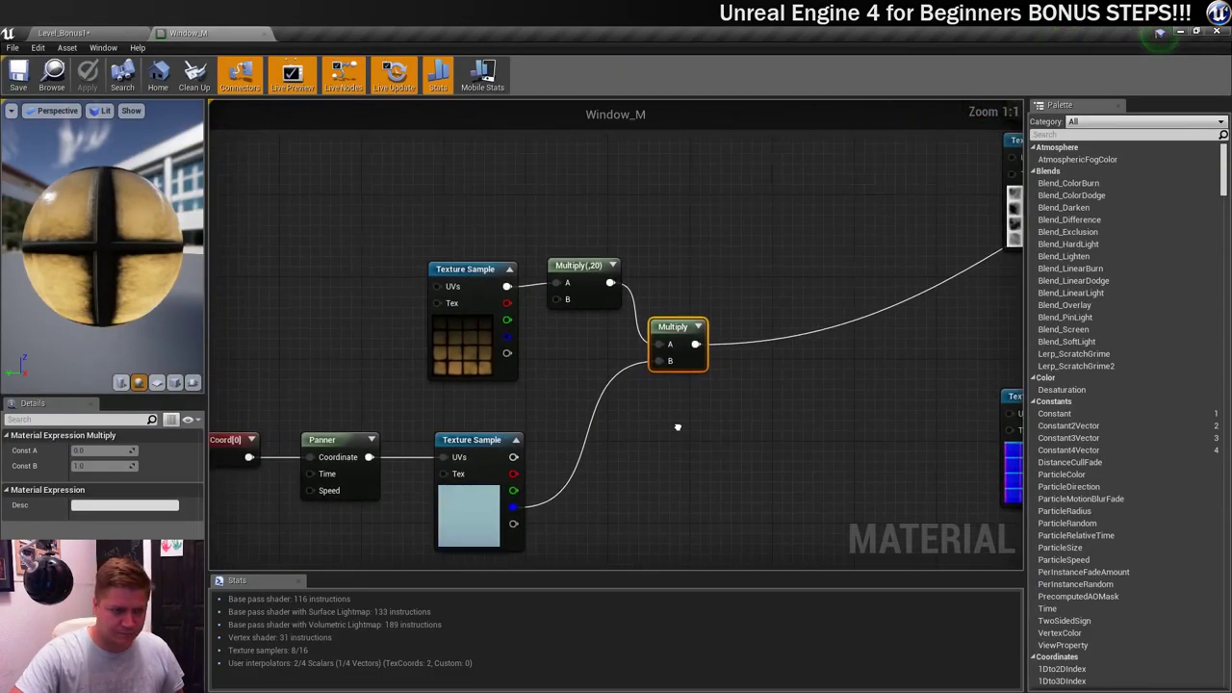
click(594, 268)
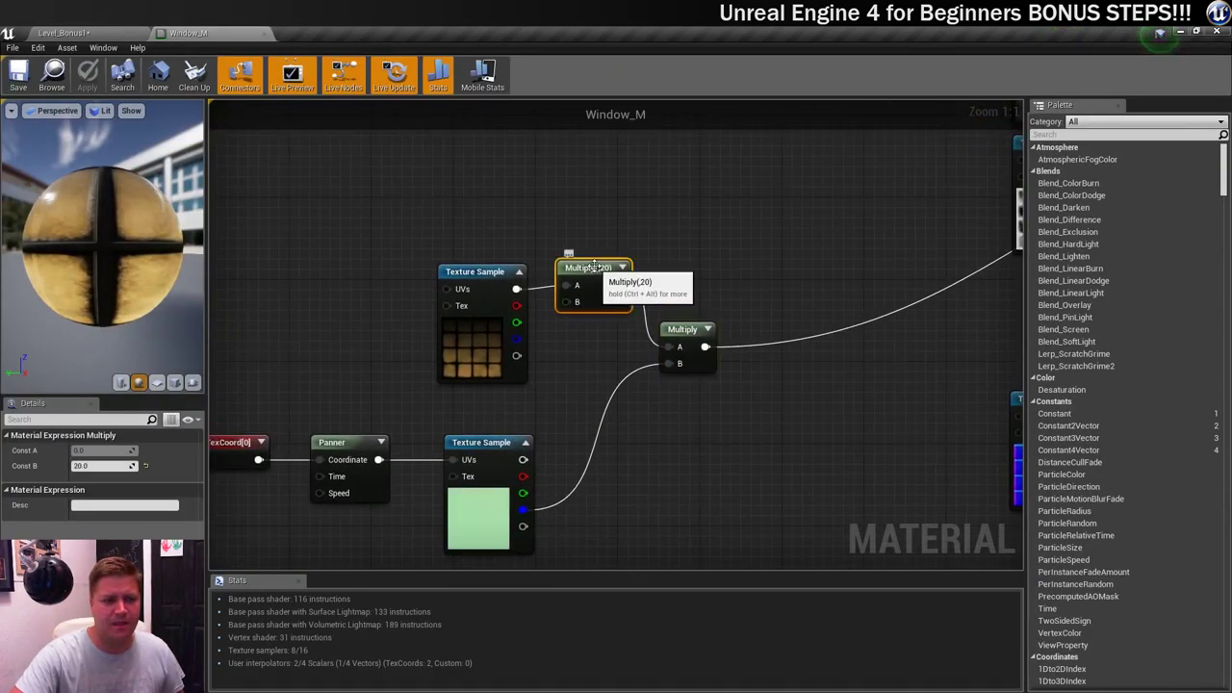
click(96, 466)
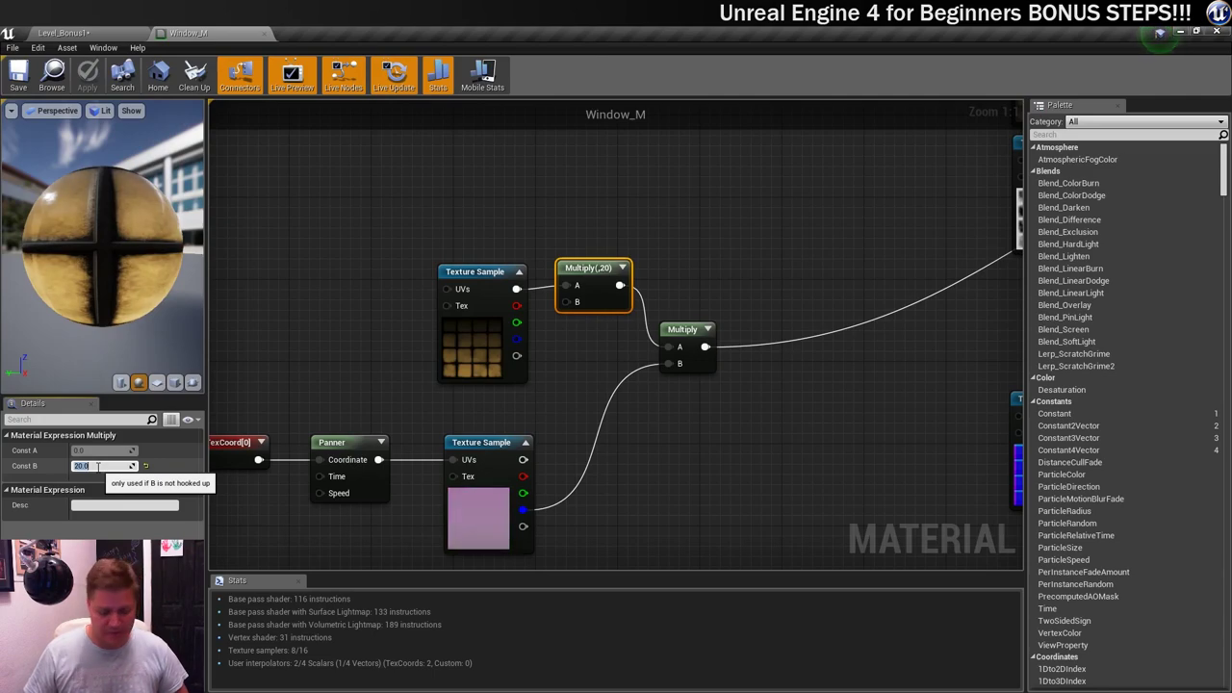
text(5)
key(Return)
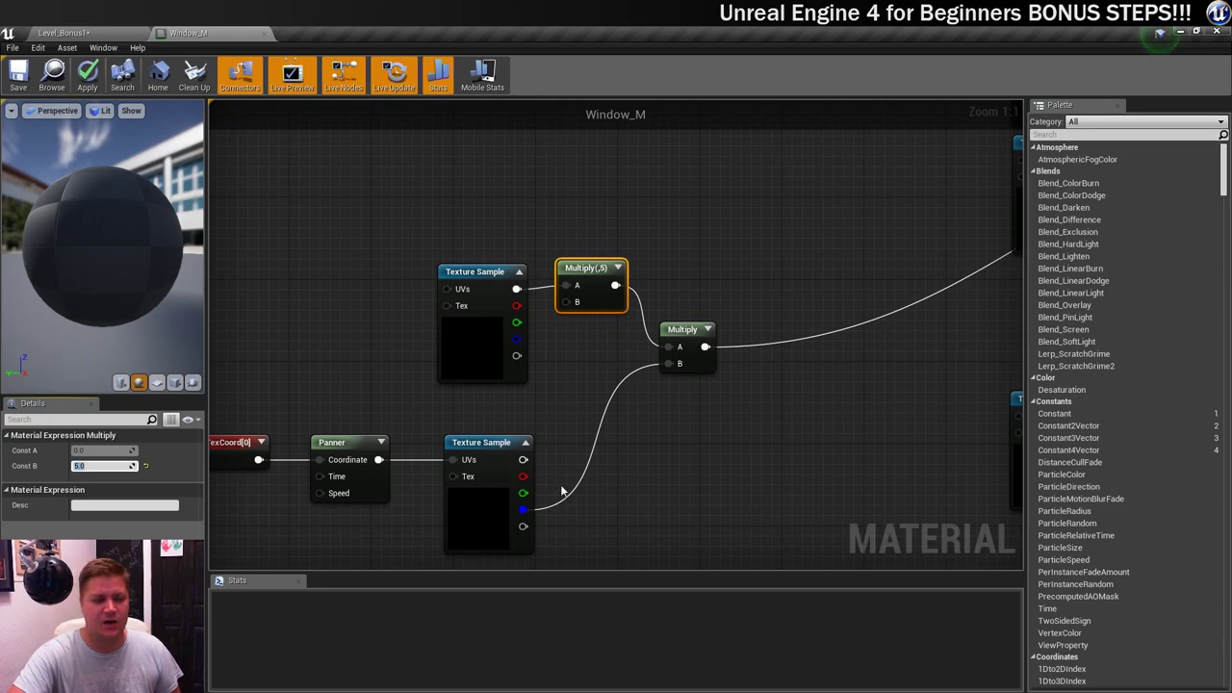
Add a Multiply node fed by the panned texture's blue channel, with constant B set to 12
right_click(593, 413)
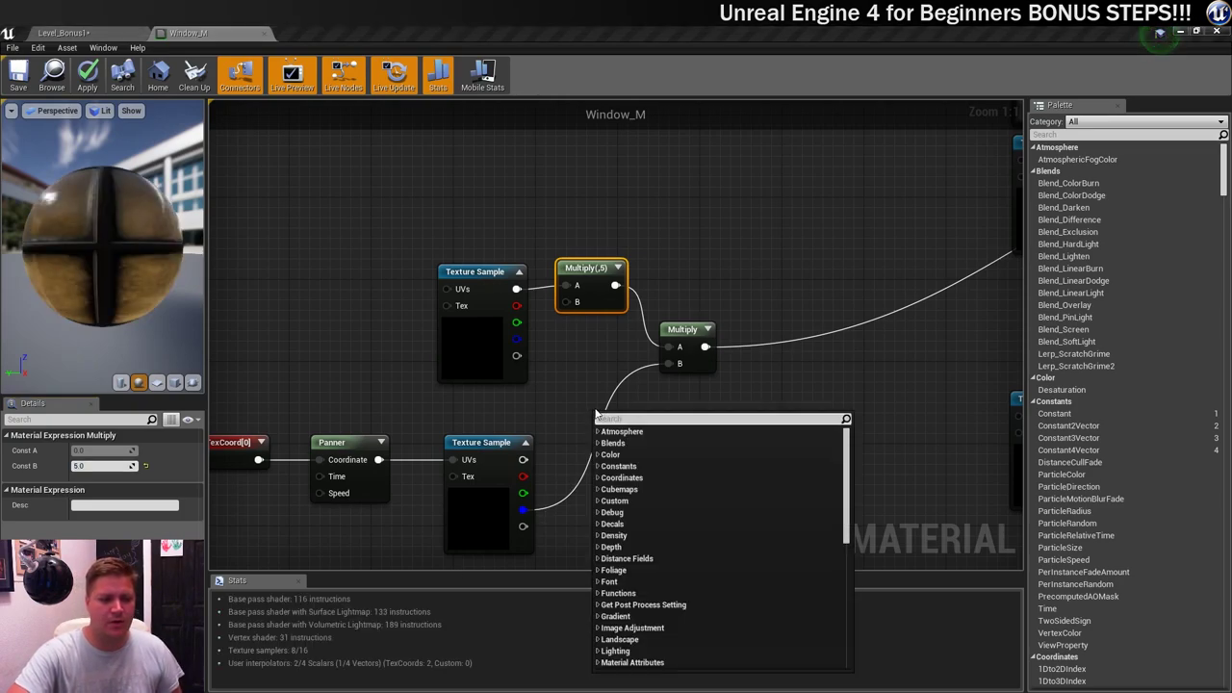
text(multi)
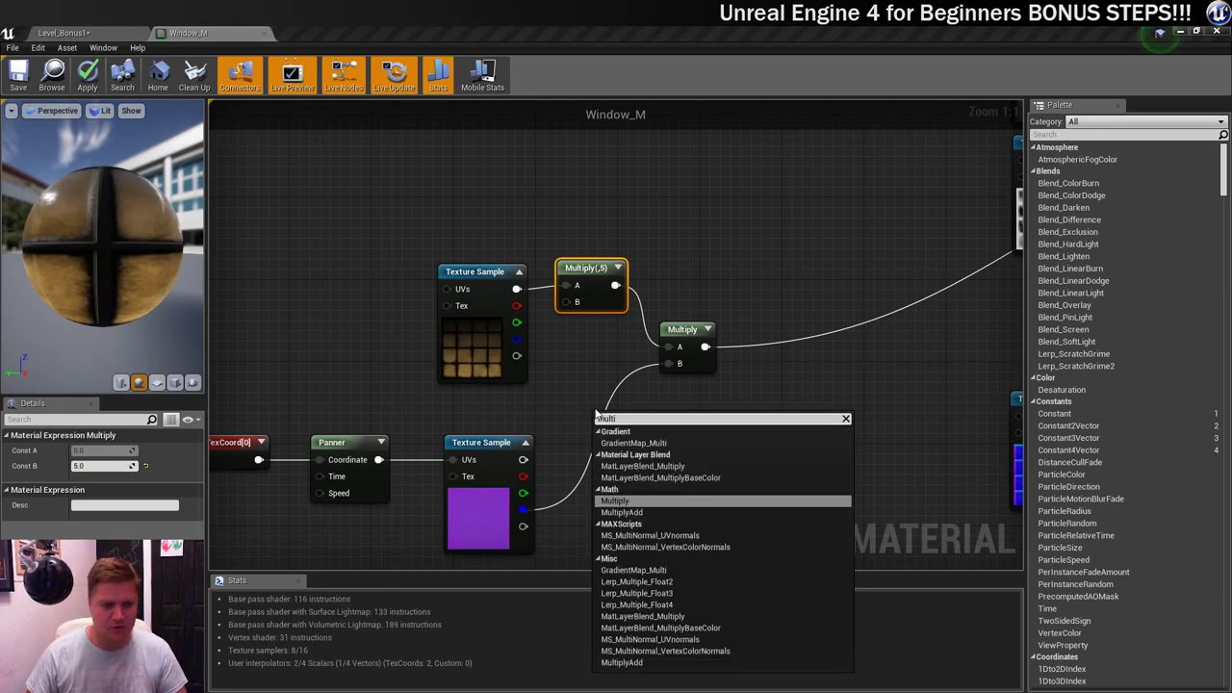
text(pl)
click(629, 477)
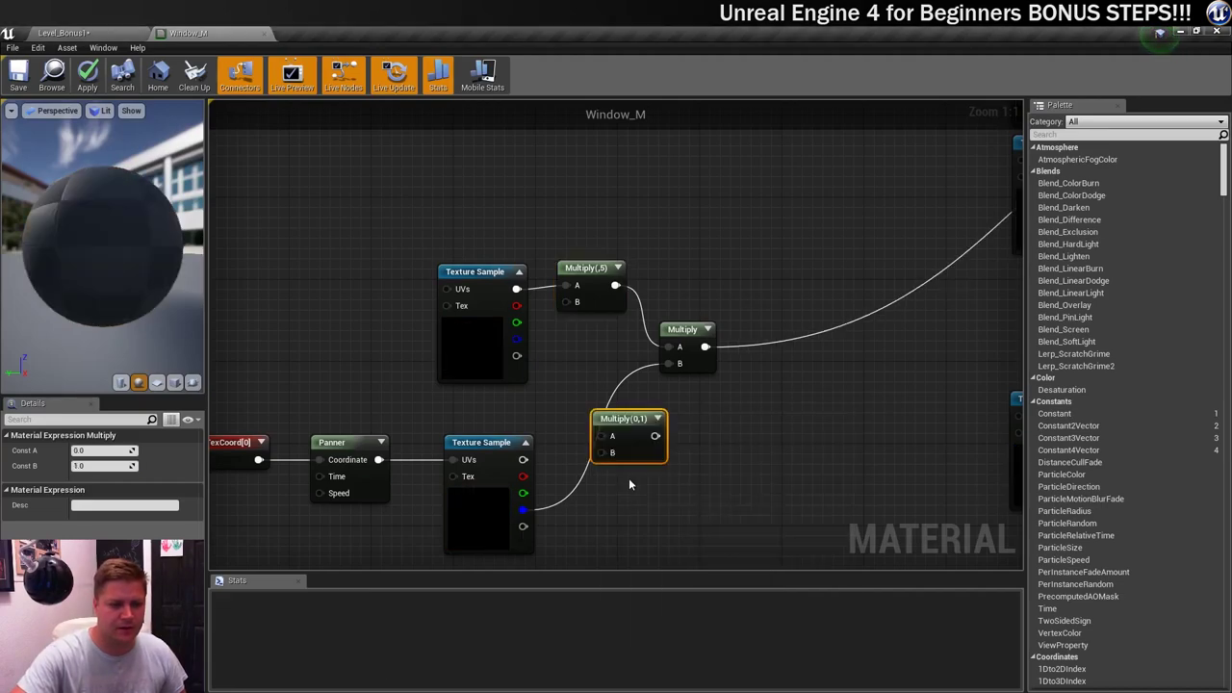
drag(635, 424, 670, 364)
drag(522, 509, 575, 410)
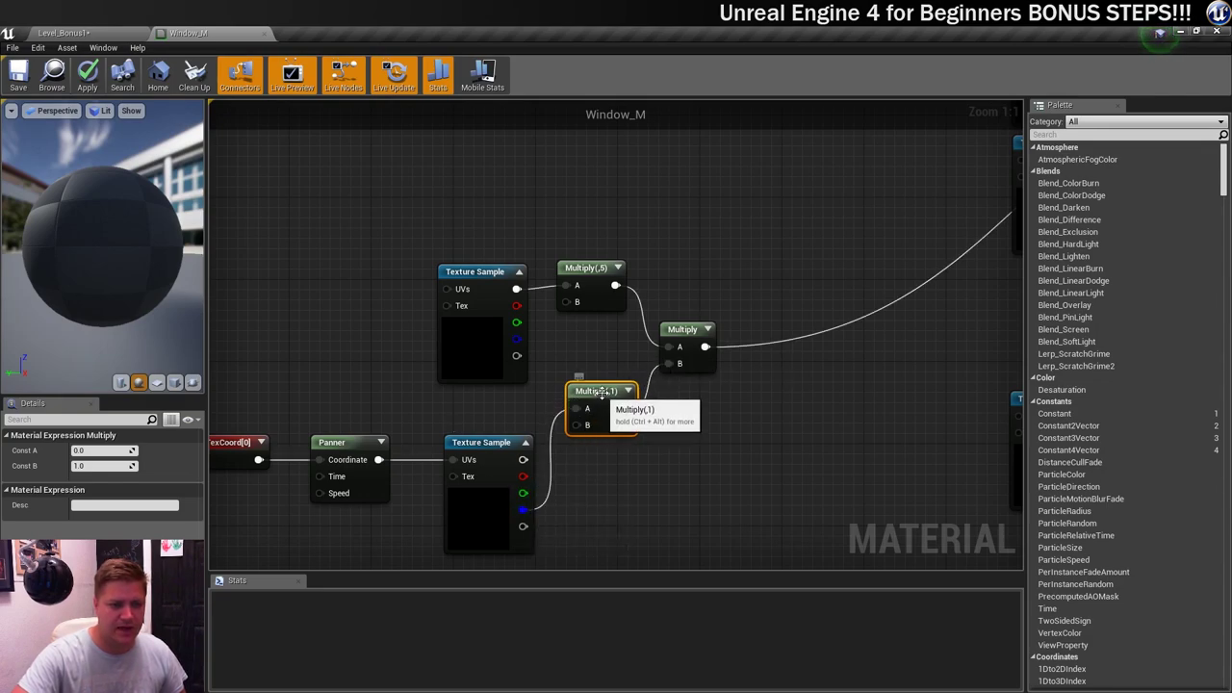
click(101, 466)
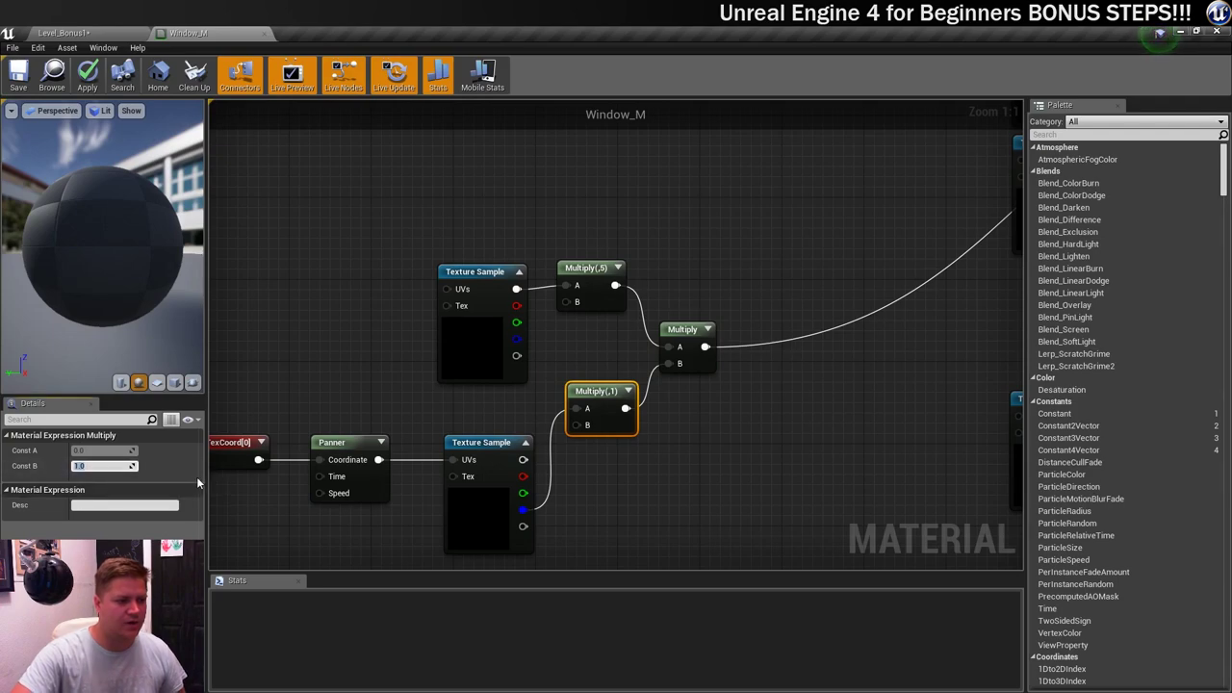
text(12)
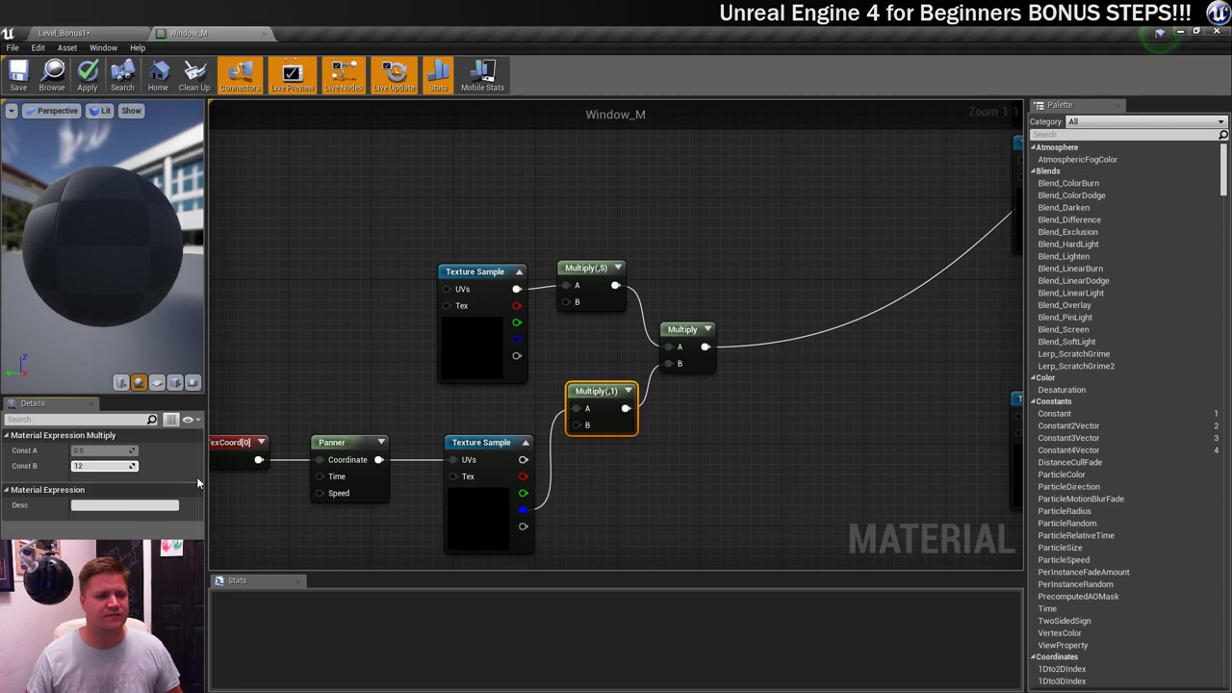
key(Return)
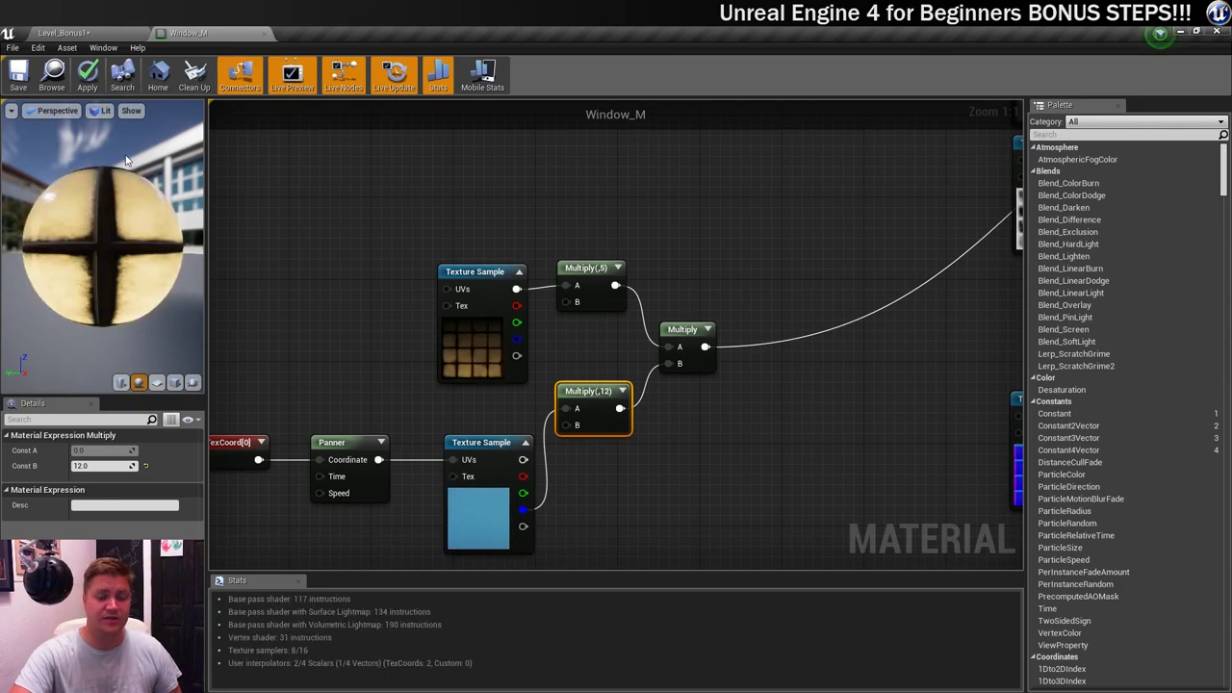
Save the Window_M material and return to the Level_Bonus1 level view
click(18, 73)
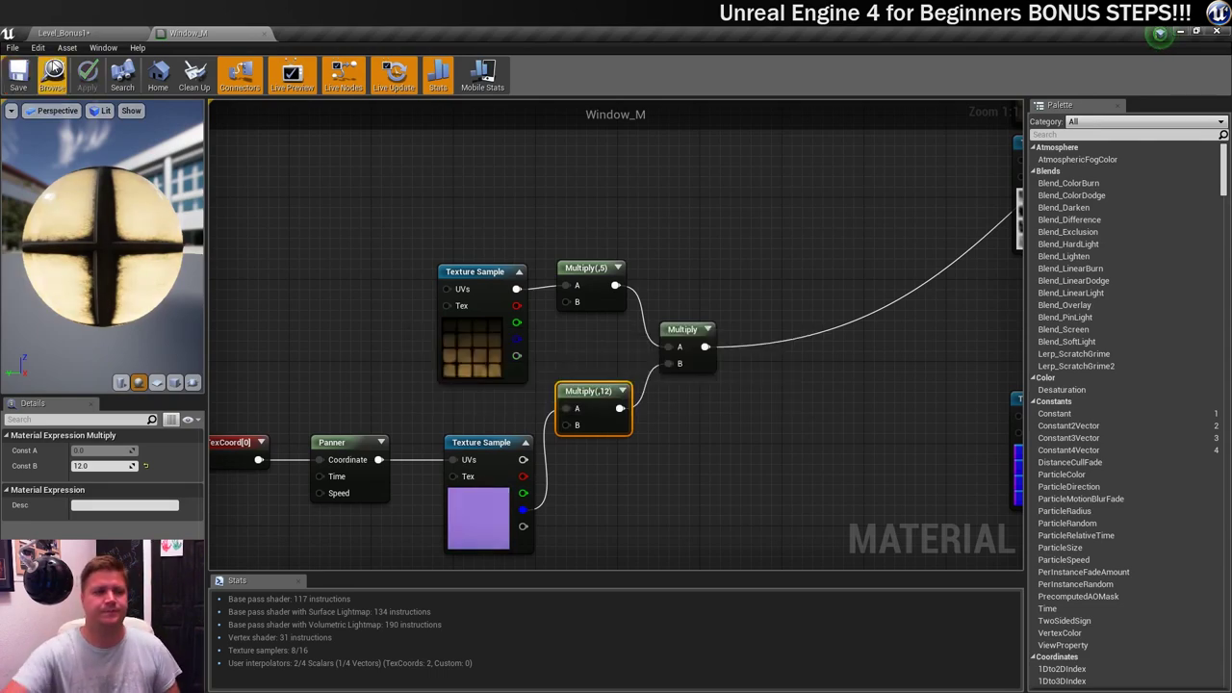
click(76, 33)
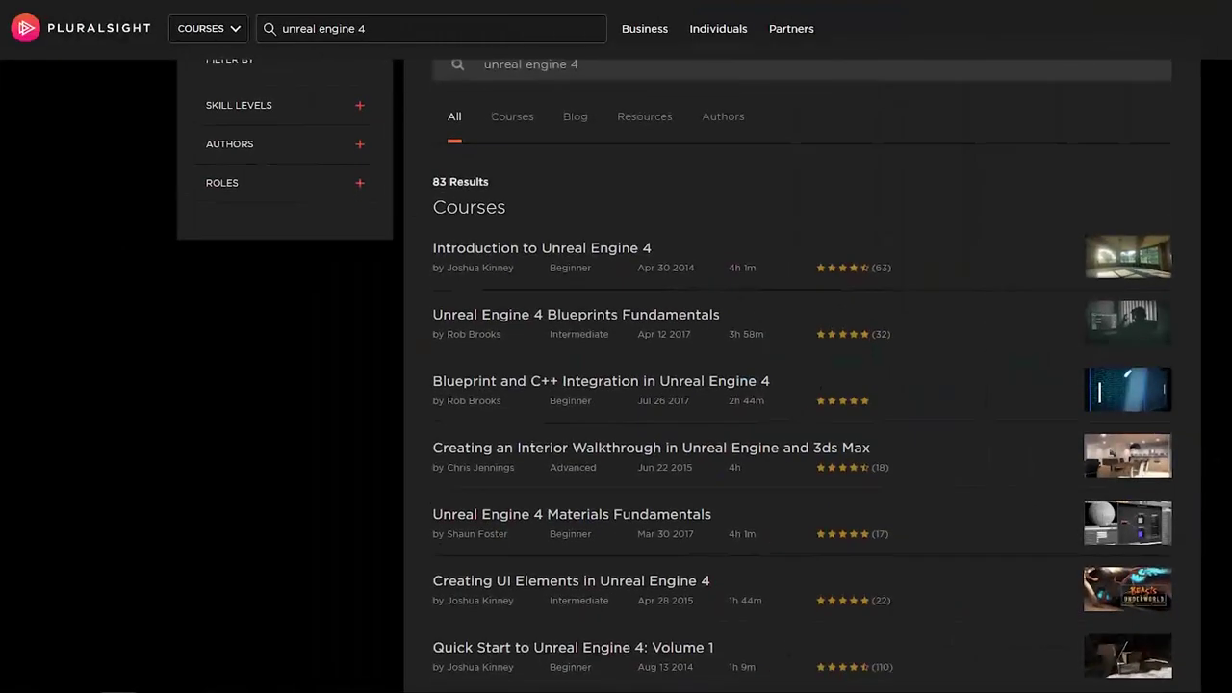
Scroll down through the Pluralsight search results for 'unreal engine 4'
scroll(801, 384, down, 2)
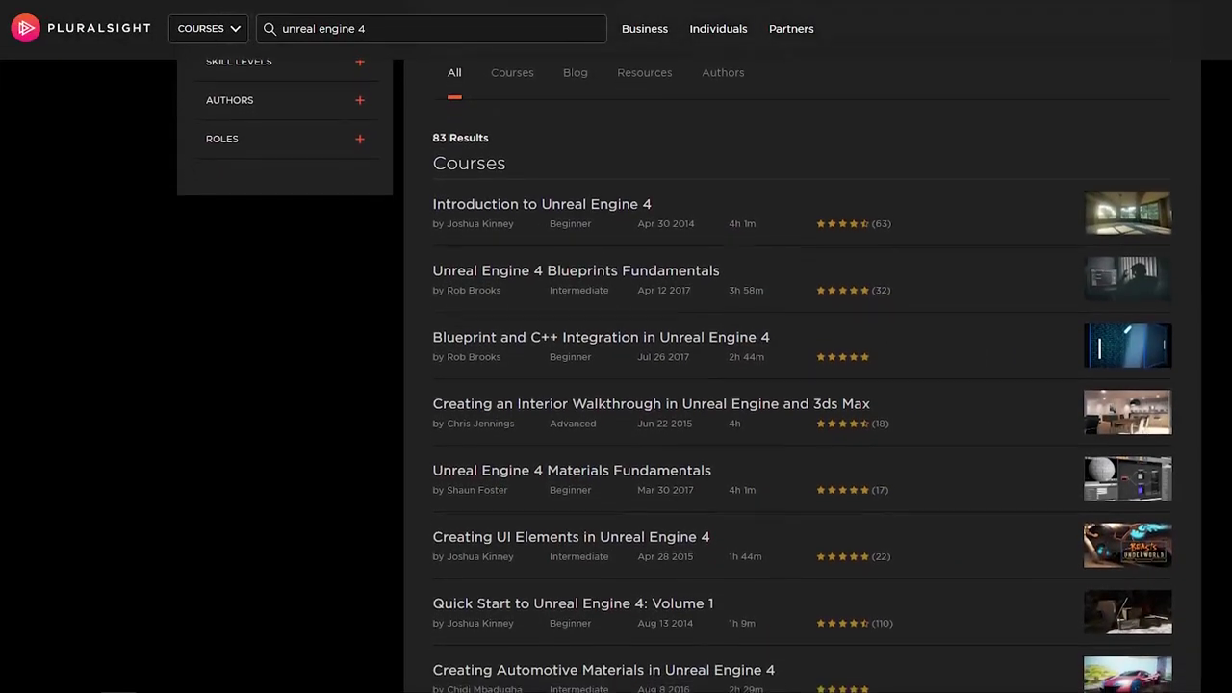
scroll(801, 385, down, 2)
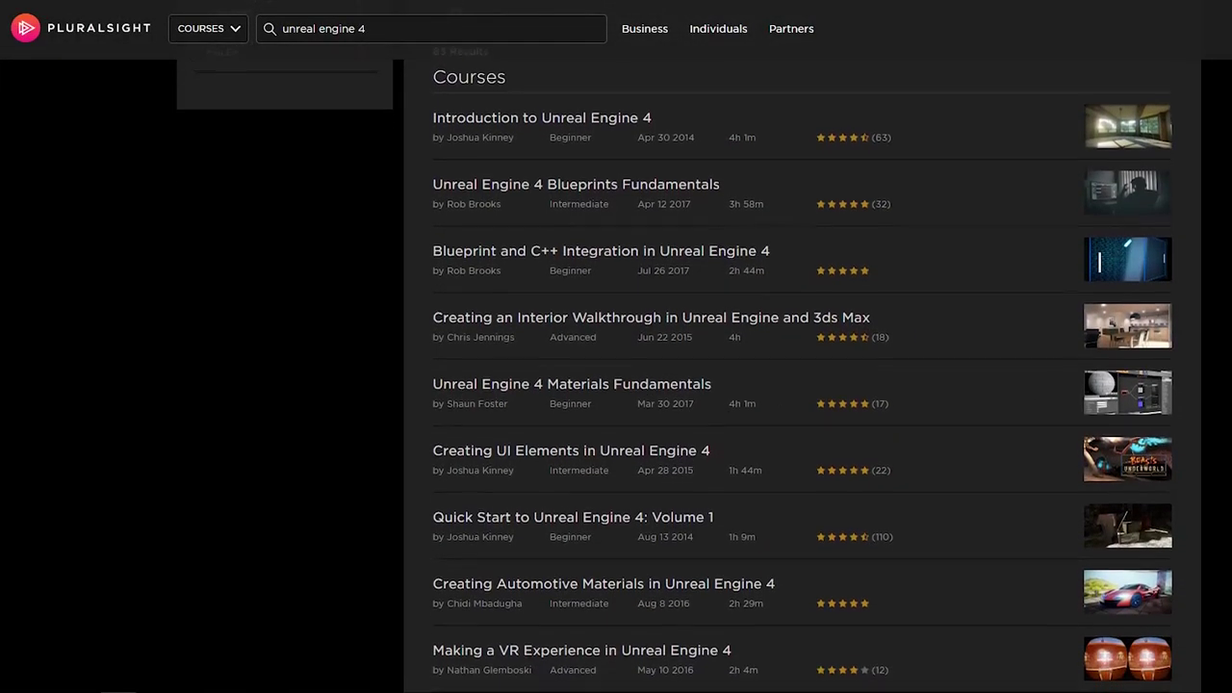
scroll(801, 385, down, 2)
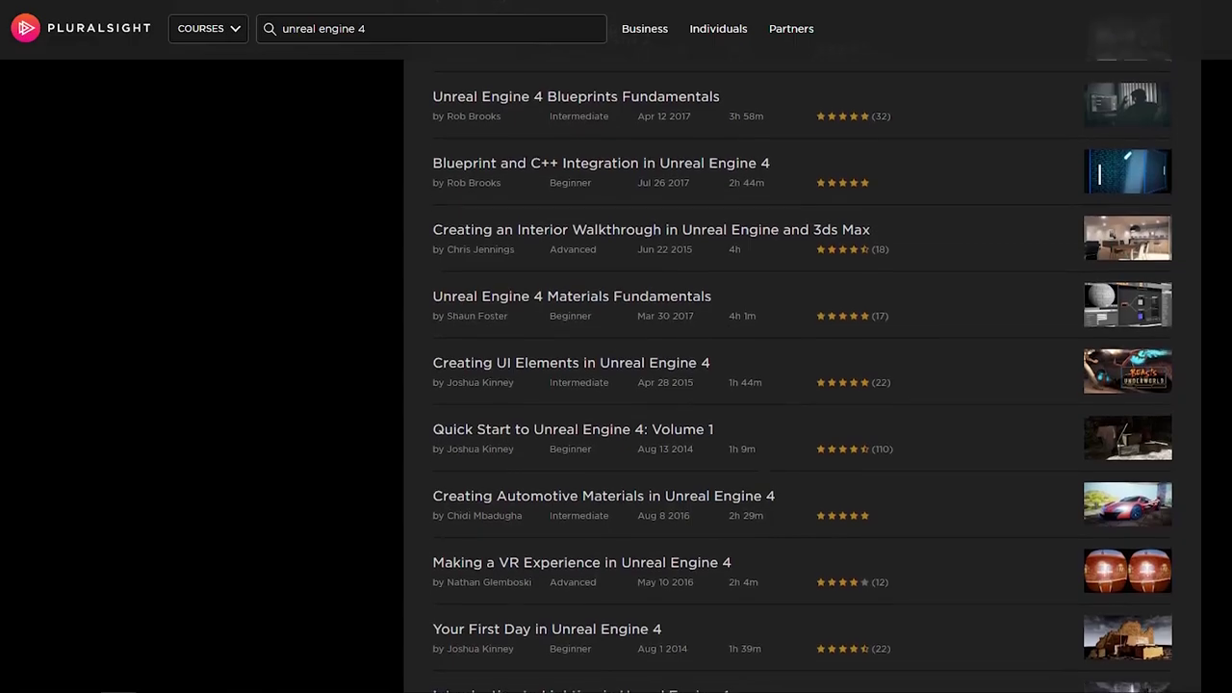
scroll(801, 385, down, 2)
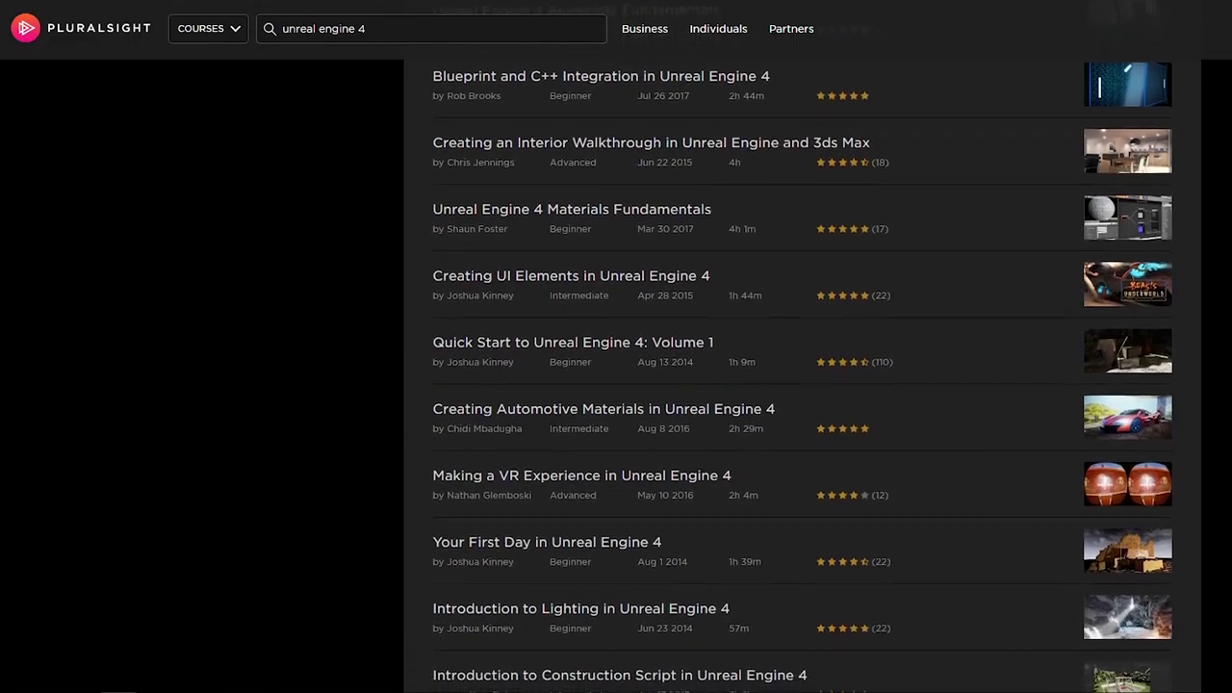
scroll(801, 385, down, 2)
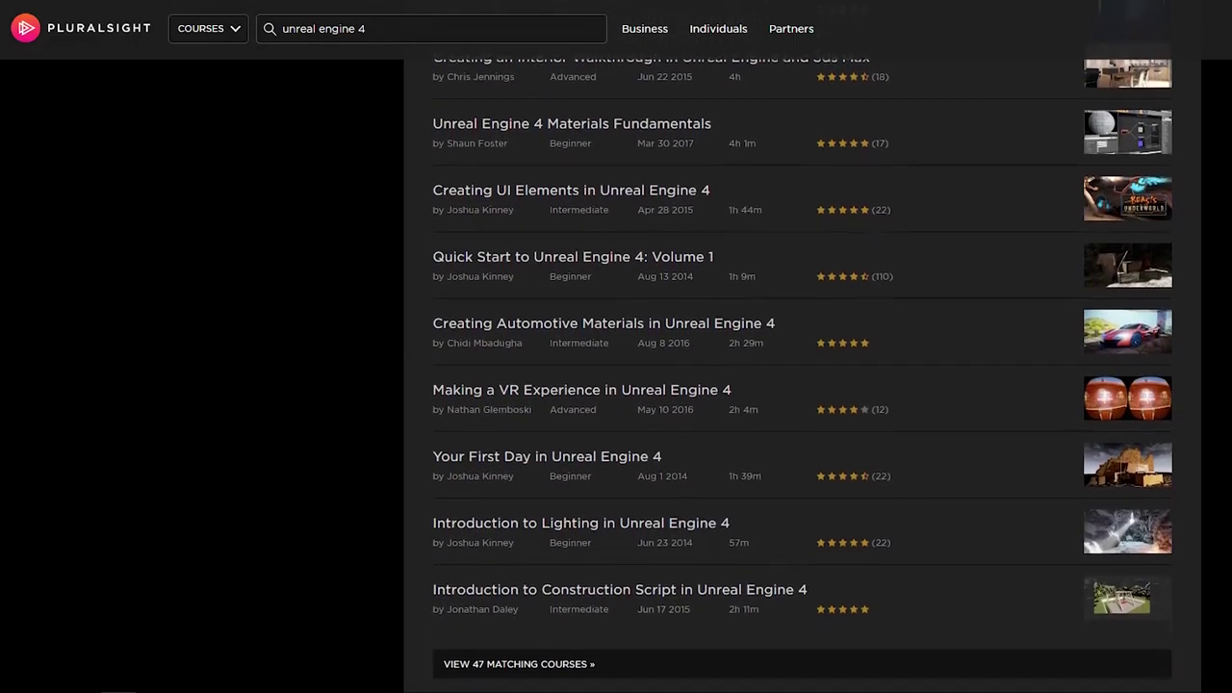
scroll(801, 385, down, 1)
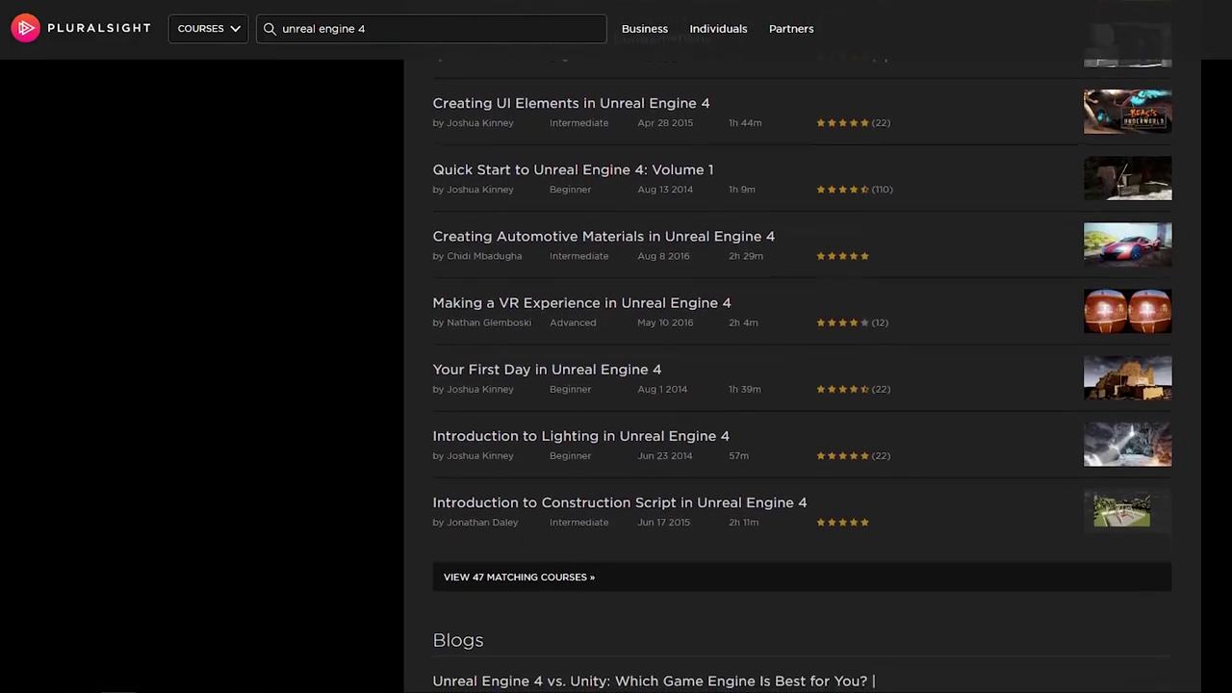